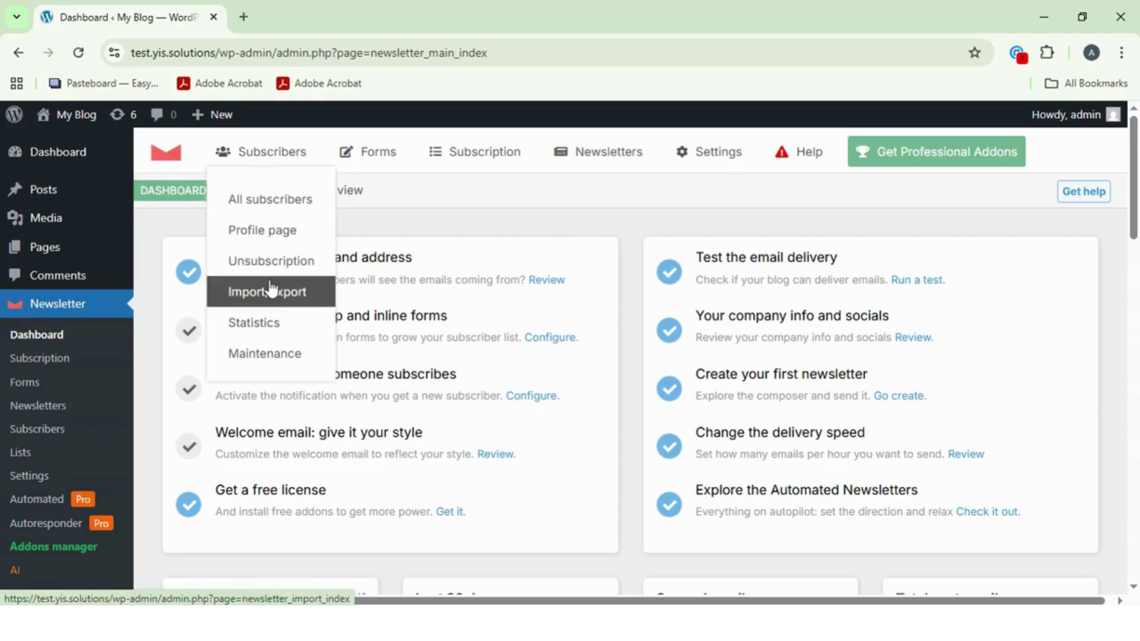
# - On the subscriber Lists page, name the empty third list 'Email Listing'
pyautogui.moveTo(586, 160)
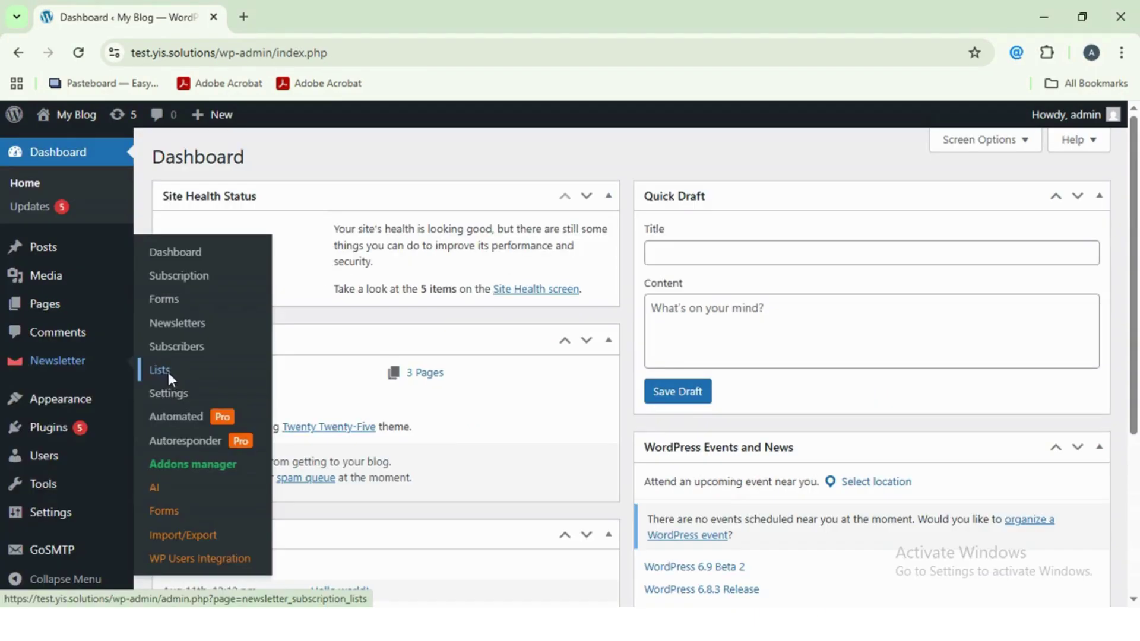
pyautogui.click(169, 372)
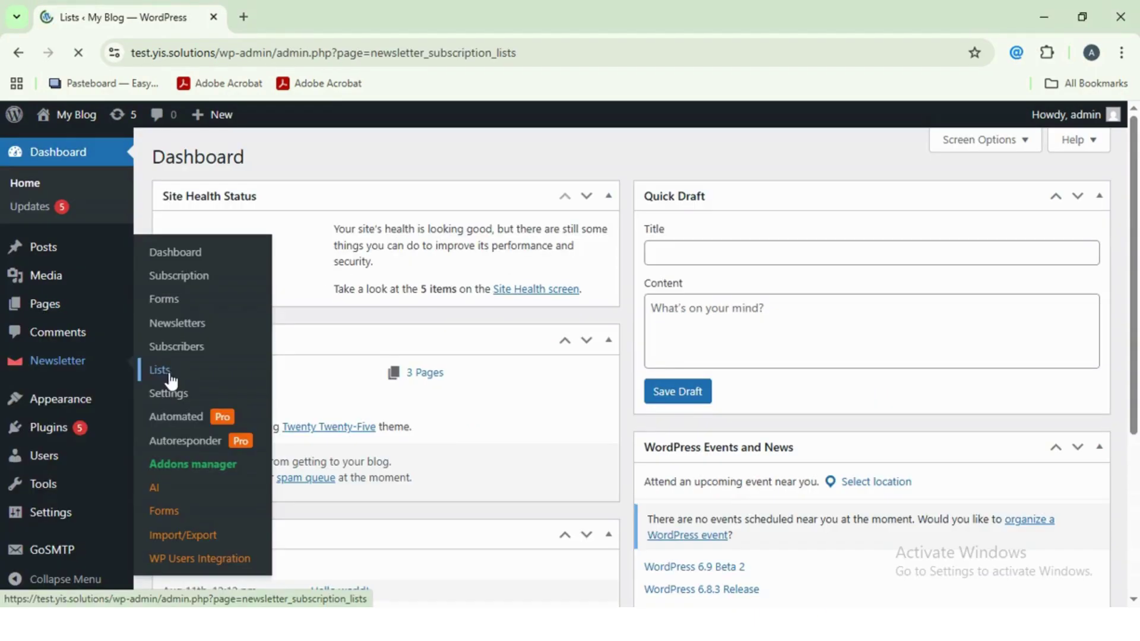
pyautogui.moveTo(341, 410); pyautogui.dragTo(243, 411)
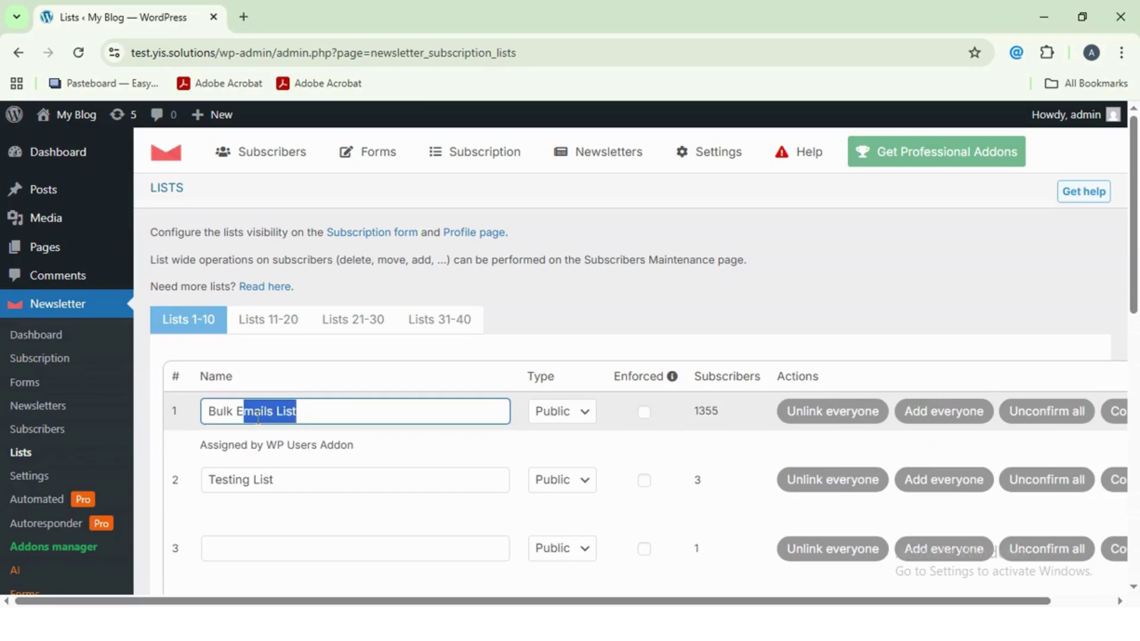
pyautogui.moveTo(242, 480); pyautogui.dragTo(313, 477)
pyautogui.scroll(-3, 313, 476)
pyautogui.click(256, 378)
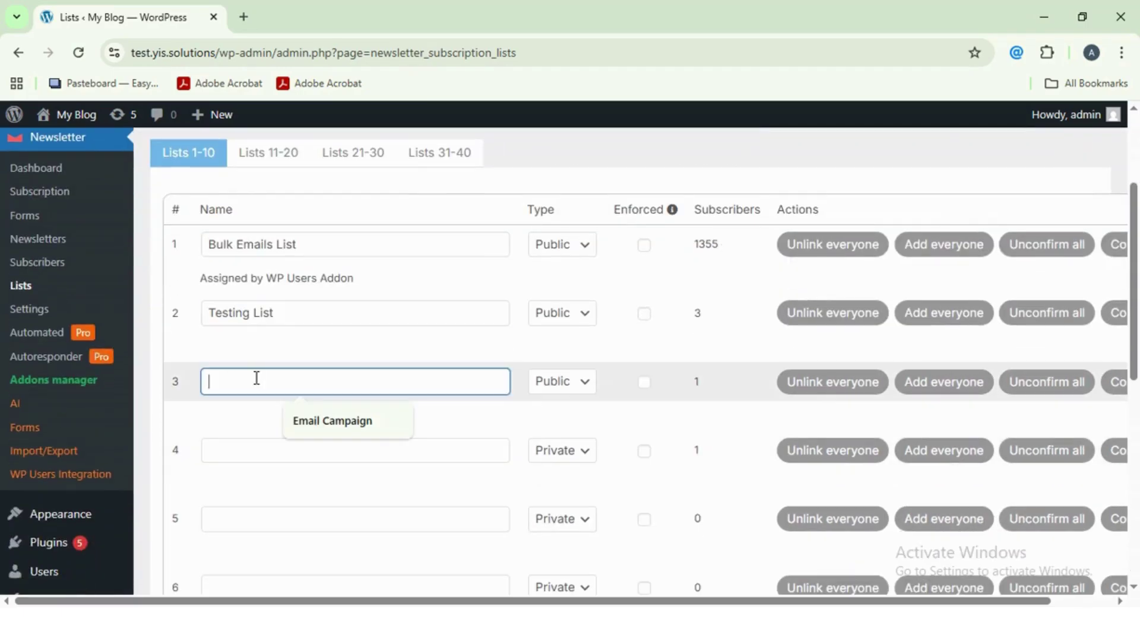
pyautogui.write('Email Listing')
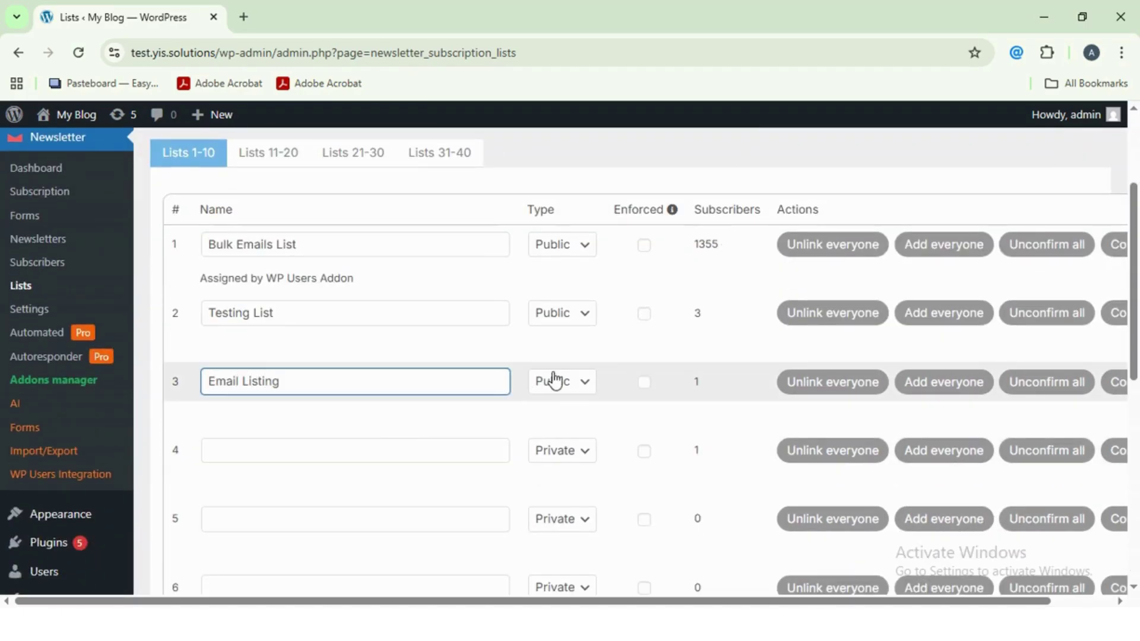
# - Set the Email Listing list's type to Private and save the lists
pyautogui.click(555, 380)
pyautogui.click(558, 407)
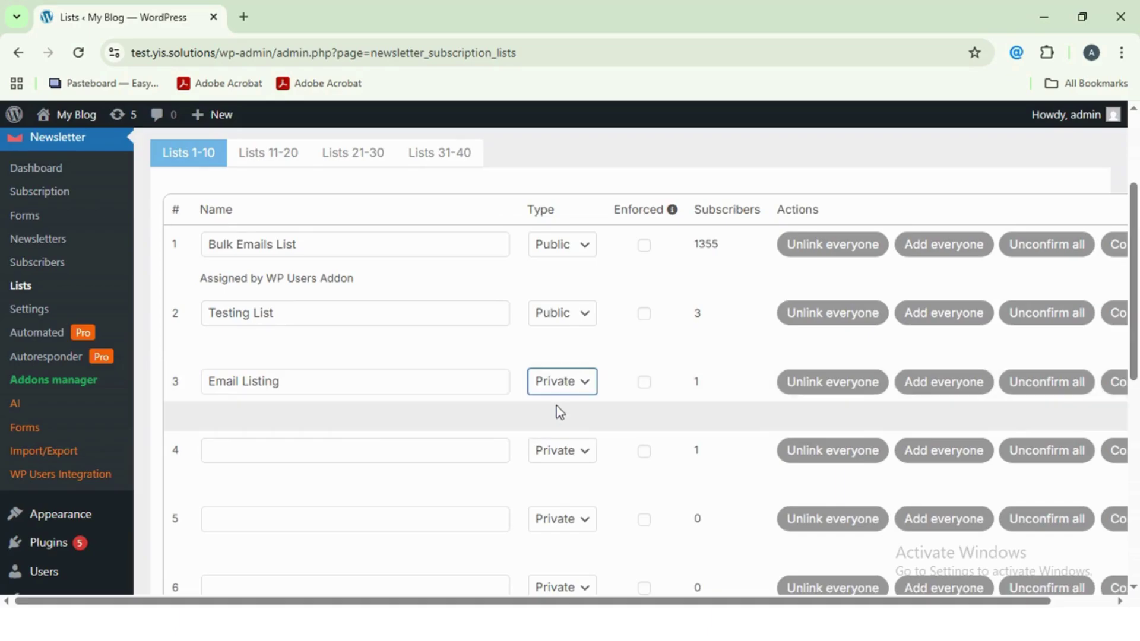
pyautogui.scroll(-9, 344, 461)
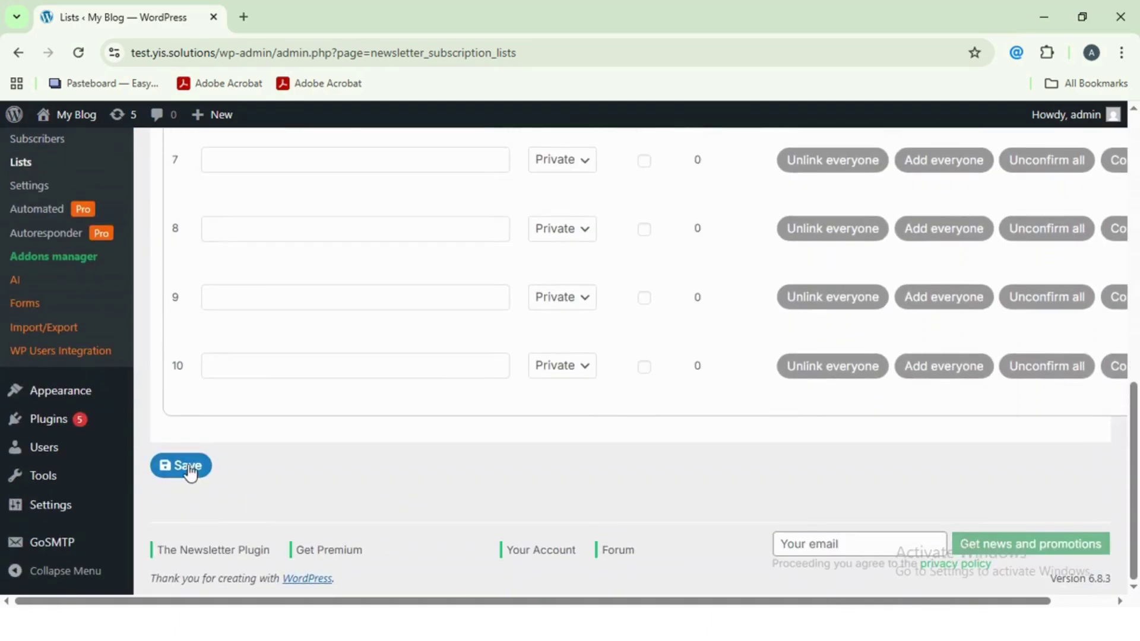
pyautogui.click(188, 473)
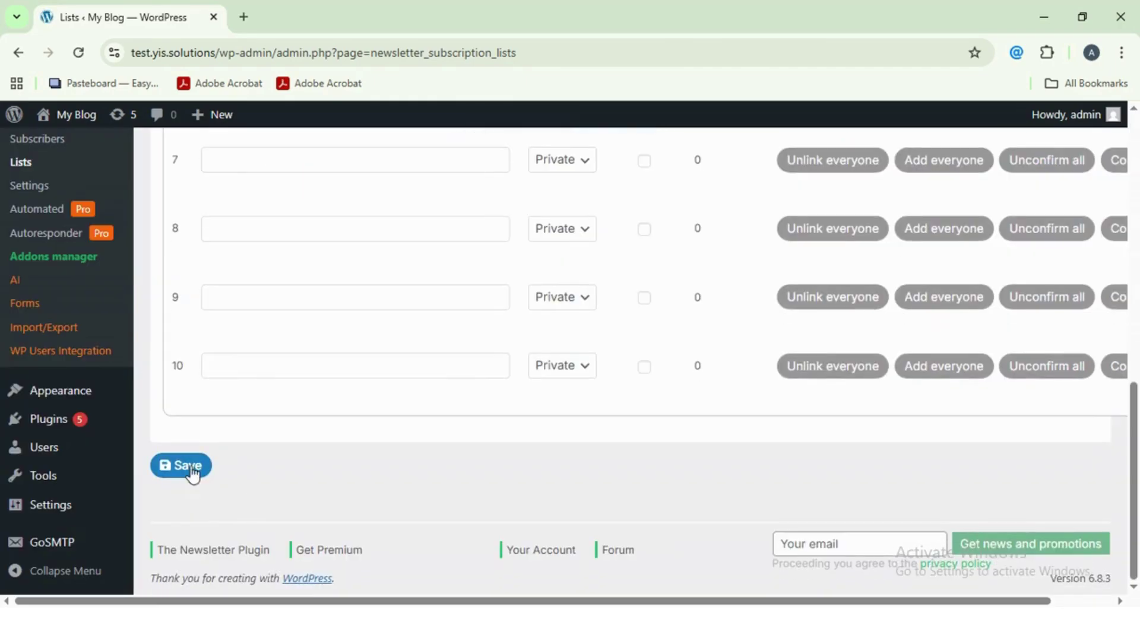
pyautogui.click(189, 473)
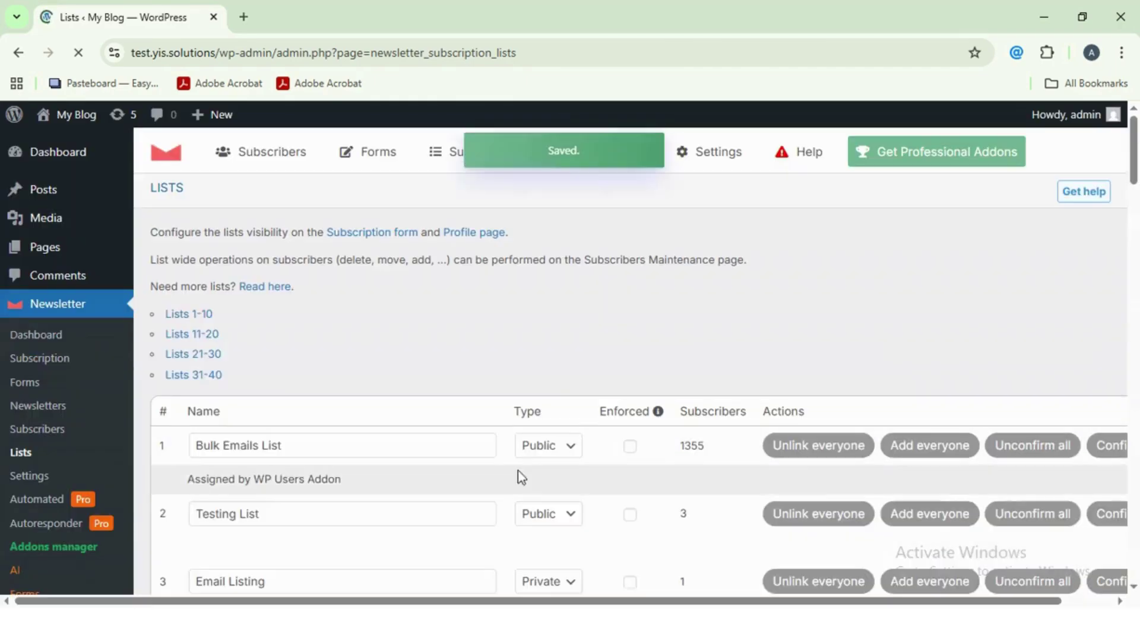
pyautogui.moveTo(268, 159)
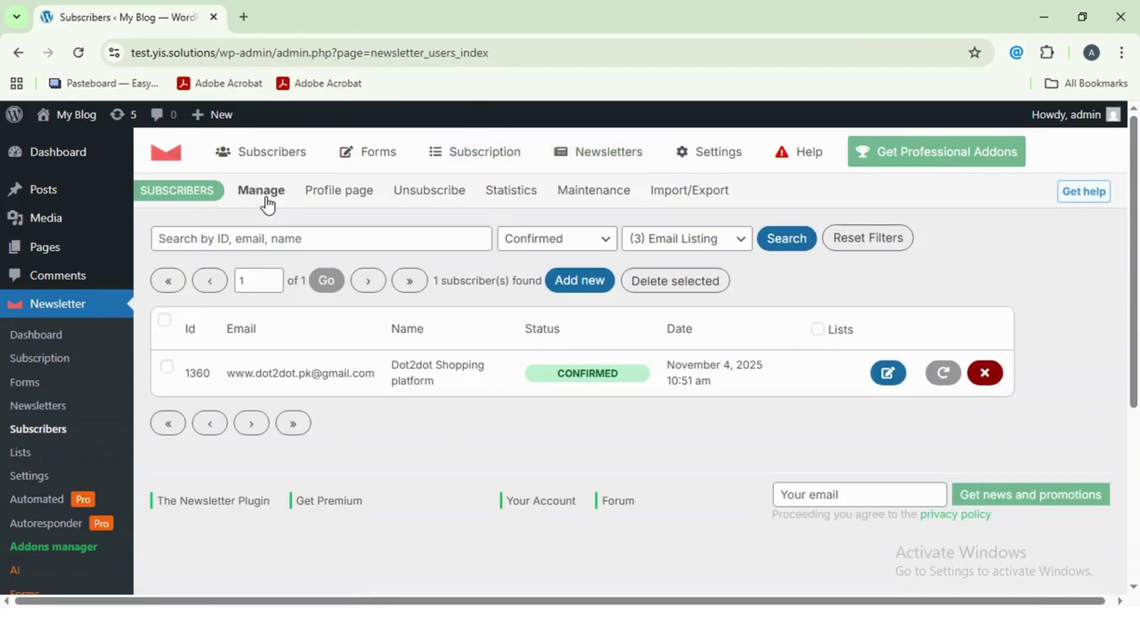
# - Keep the subscriber filter on Email Listing and check its existing subscriber
pyautogui.click(733, 242)
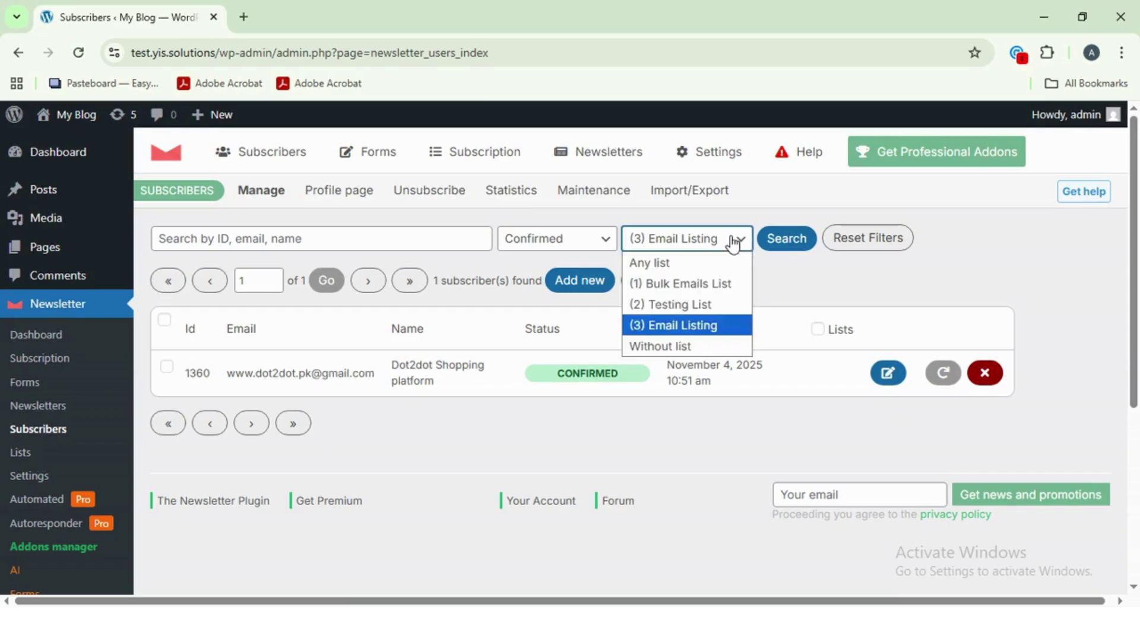
pyautogui.click(705, 334)
pyautogui.moveTo(263, 372); pyautogui.dragTo(376, 373)
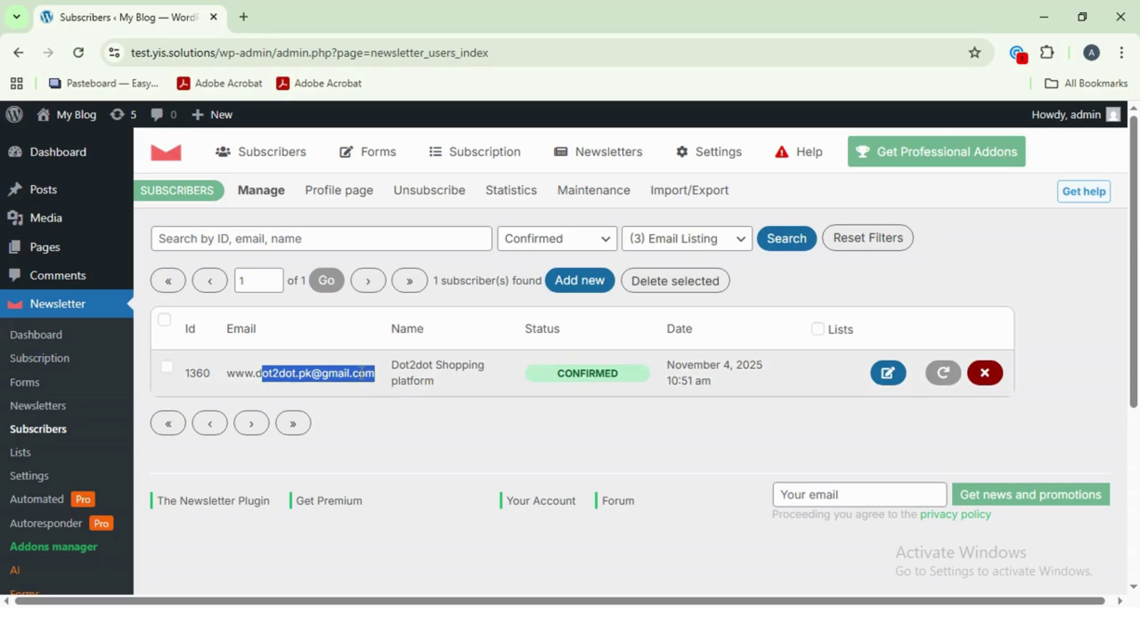
pyautogui.click(664, 252)
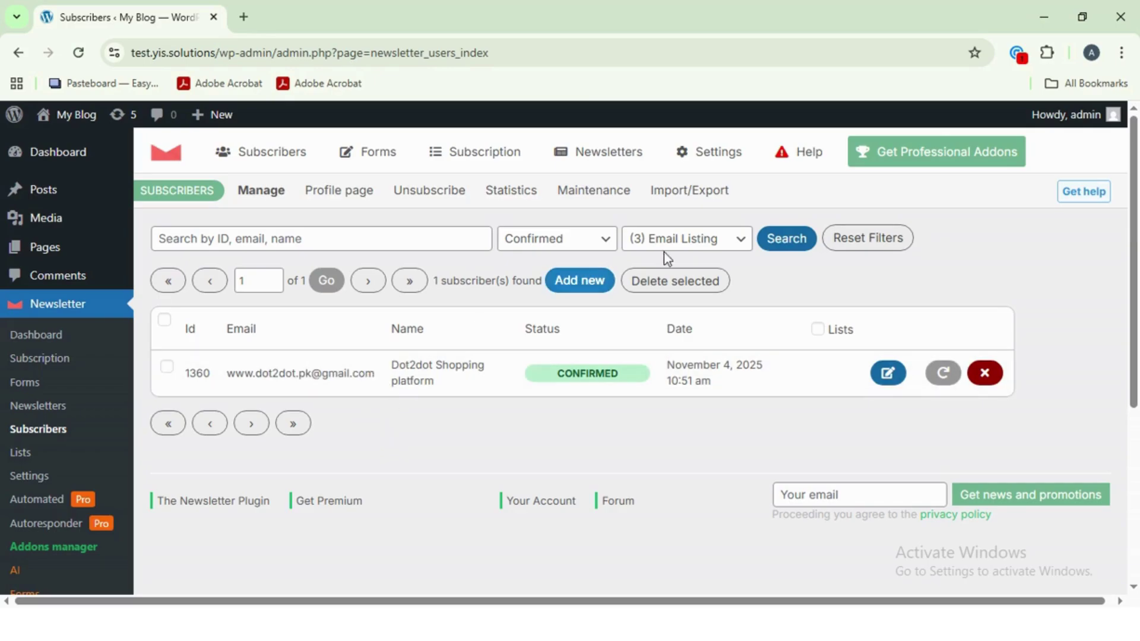
# - Add a new subscriber using the suggested e-mail address
pyautogui.click(567, 286)
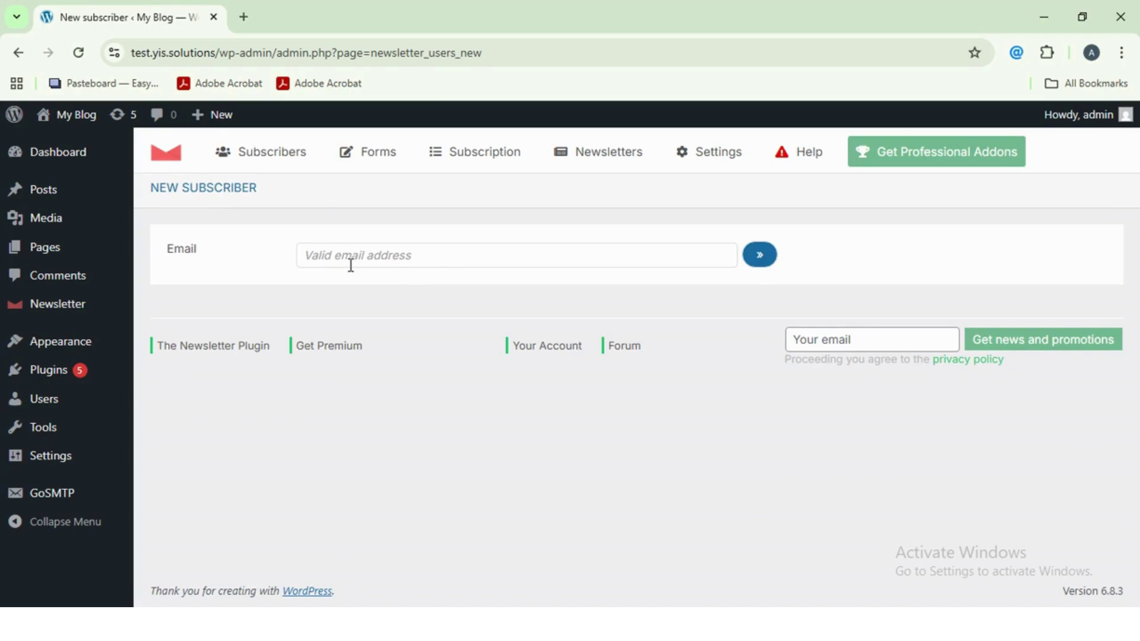
pyautogui.click(349, 257)
pyautogui.write('hu')
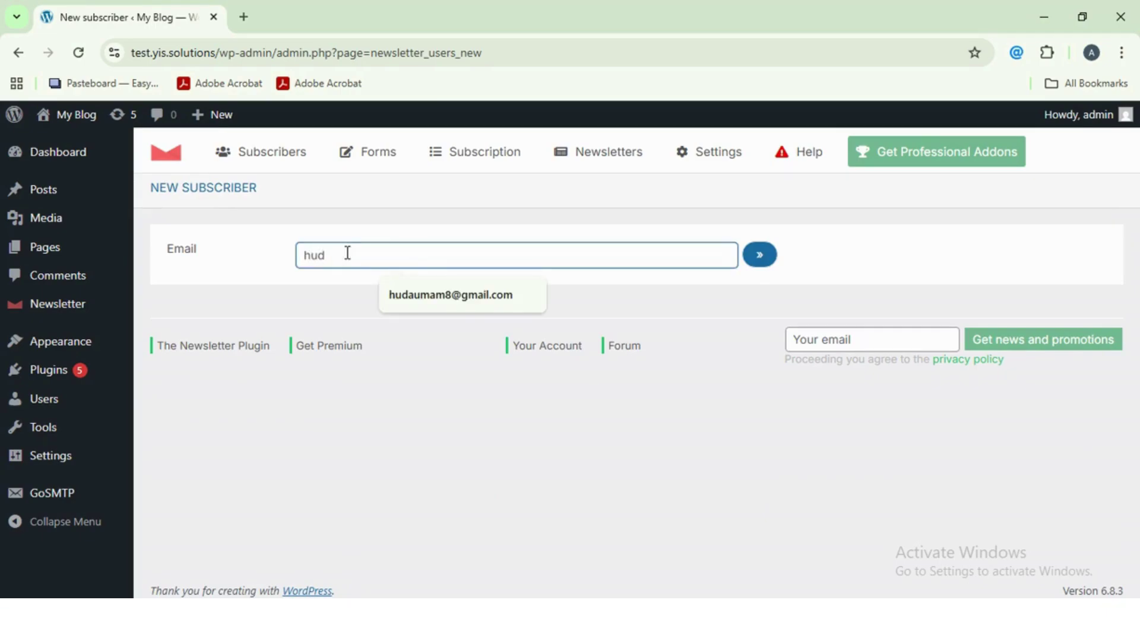
pyautogui.write('d')
pyautogui.click(427, 295)
pyautogui.click(761, 254)
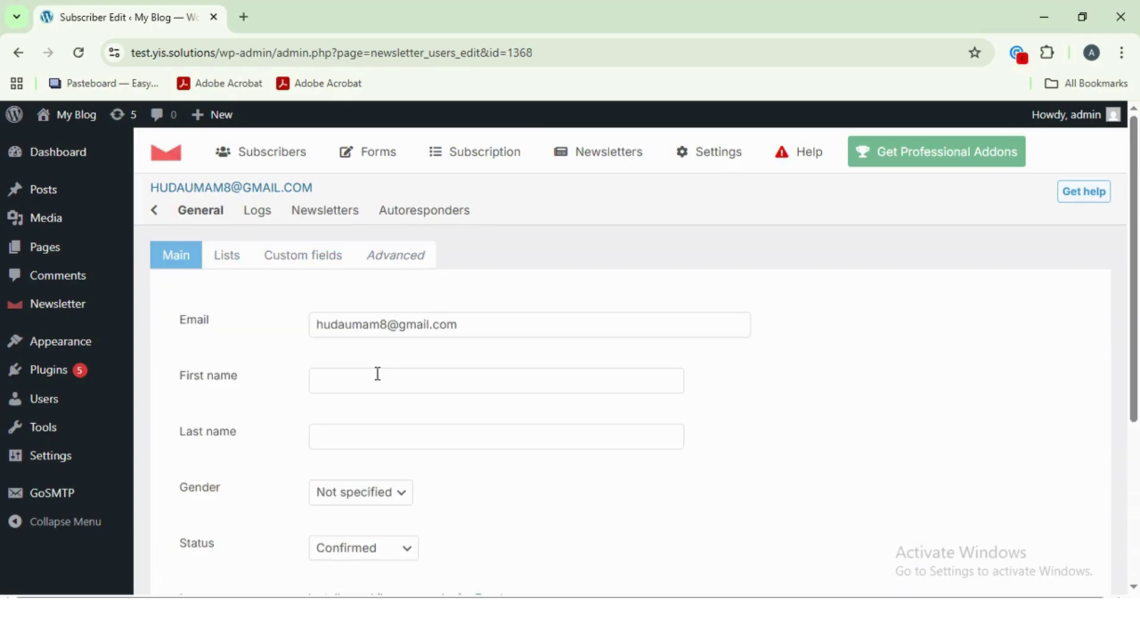
# - Enter the new subscriber's first name and last name
pyautogui.click(377, 374)
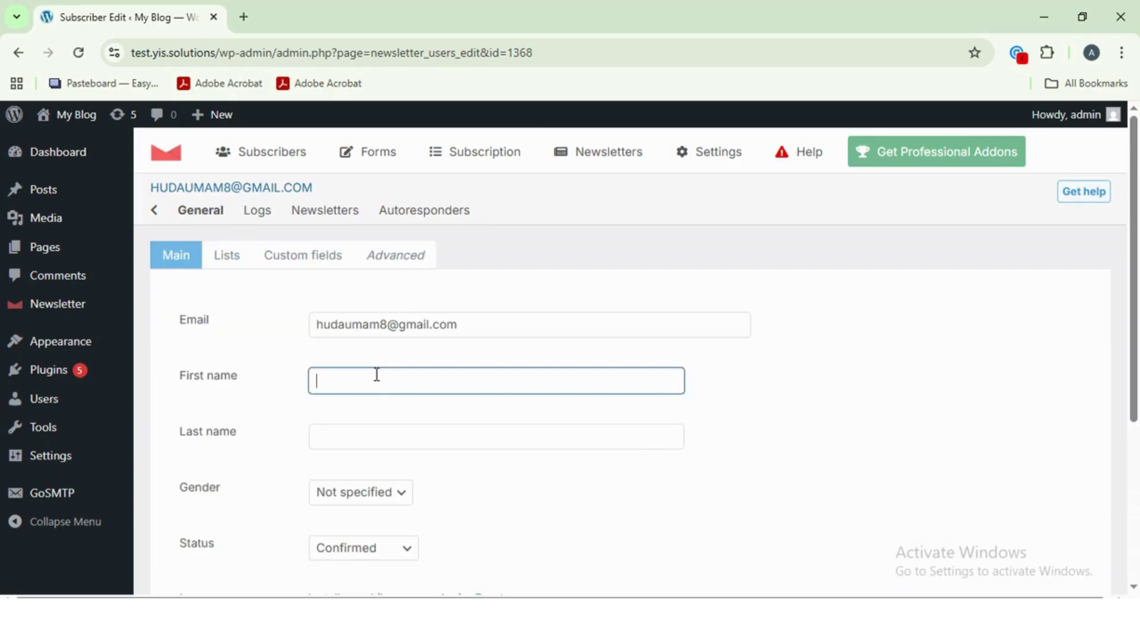
pyautogui.click(373, 442)
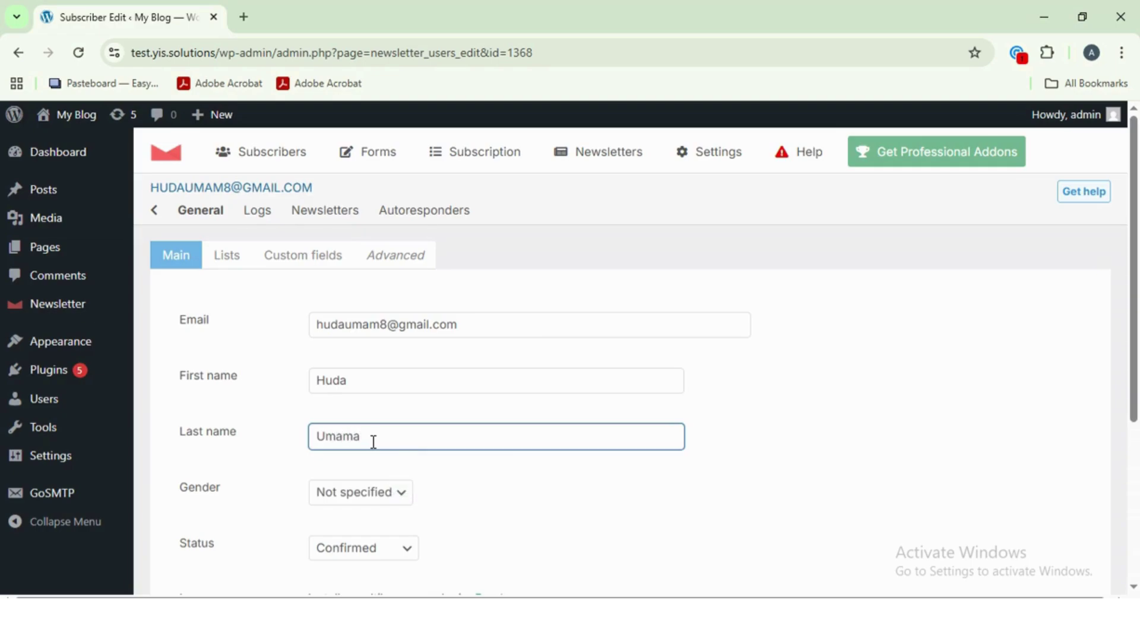
pyautogui.scroll(-3, 373, 441)
# - Set gender to Female, keep status Confirmed and test subscriber No, and save
pyautogui.click(391, 332)
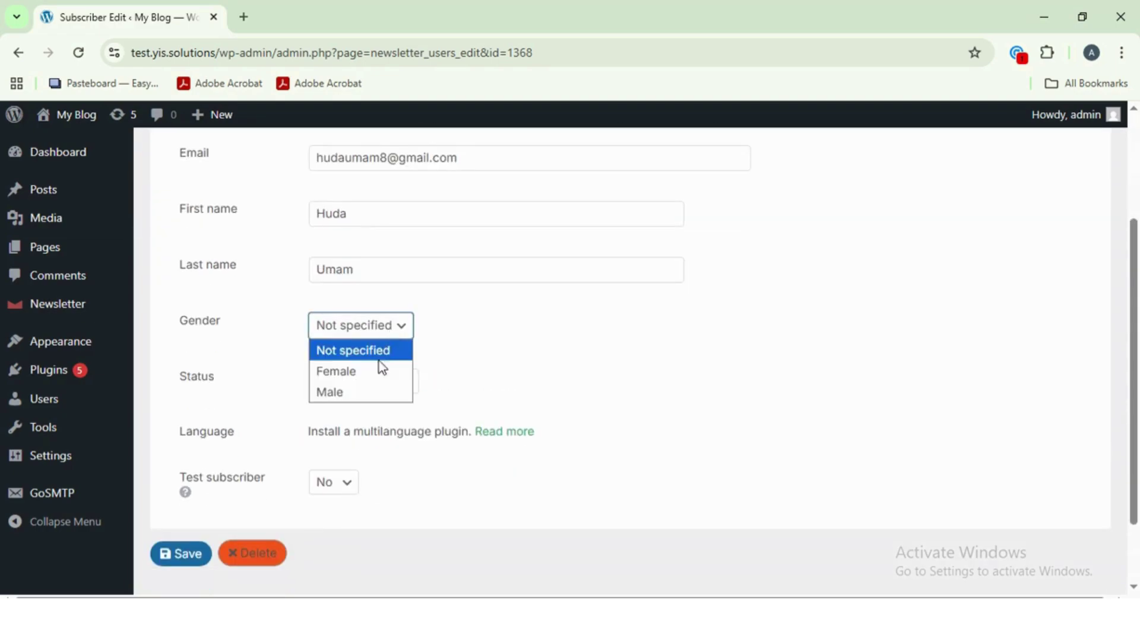
pyautogui.click(381, 370)
pyautogui.click(374, 381)
pyautogui.click(364, 406)
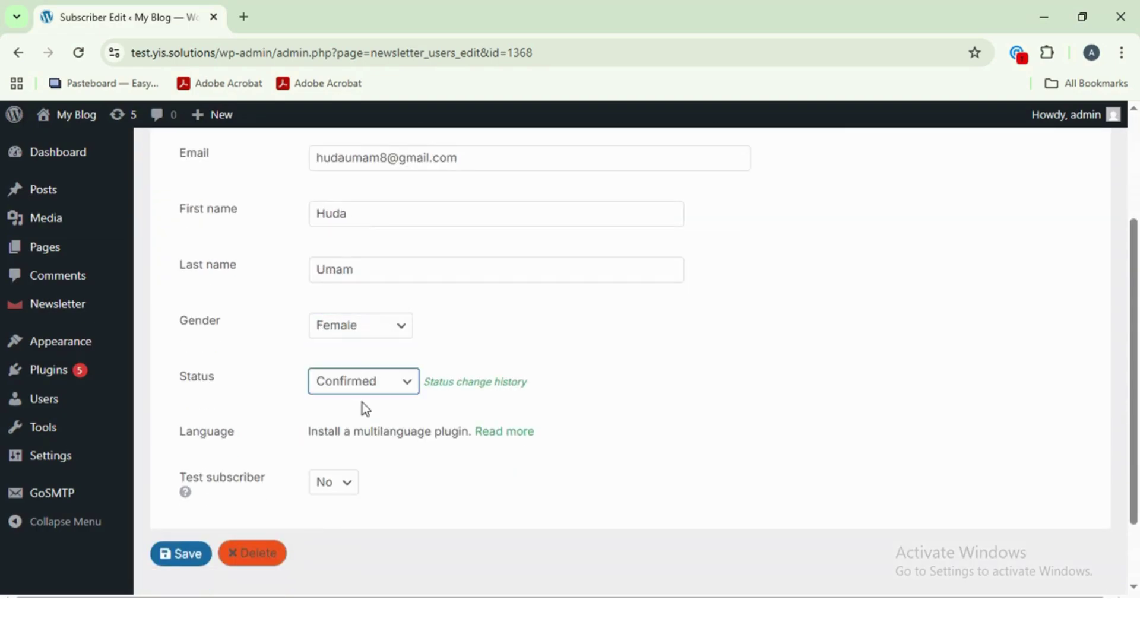
pyautogui.click(333, 480)
pyautogui.click(335, 507)
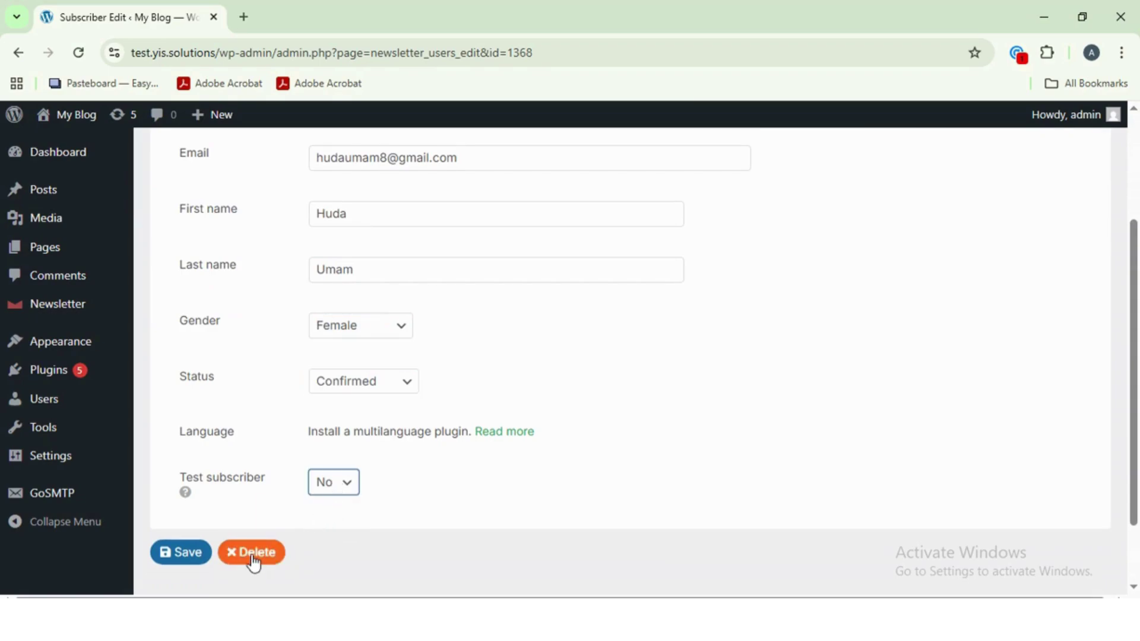
pyautogui.click(333, 482)
pyautogui.click(326, 525)
pyautogui.click(184, 554)
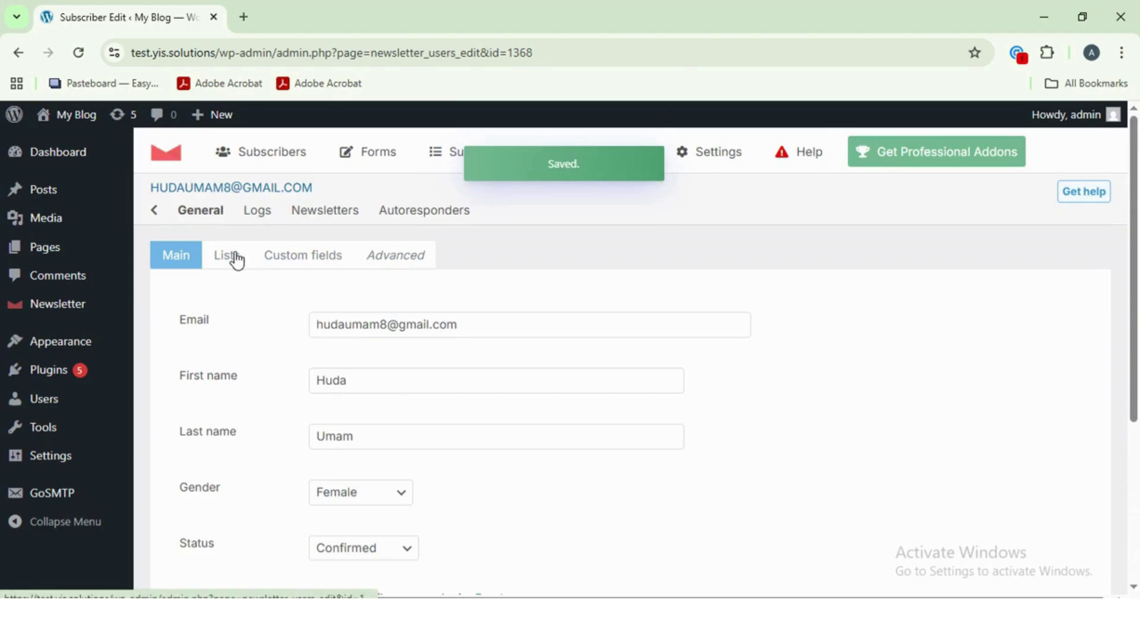
# - Tick Email Listing on the subscriber's Lists tab and save the membership
pyautogui.click(236, 256)
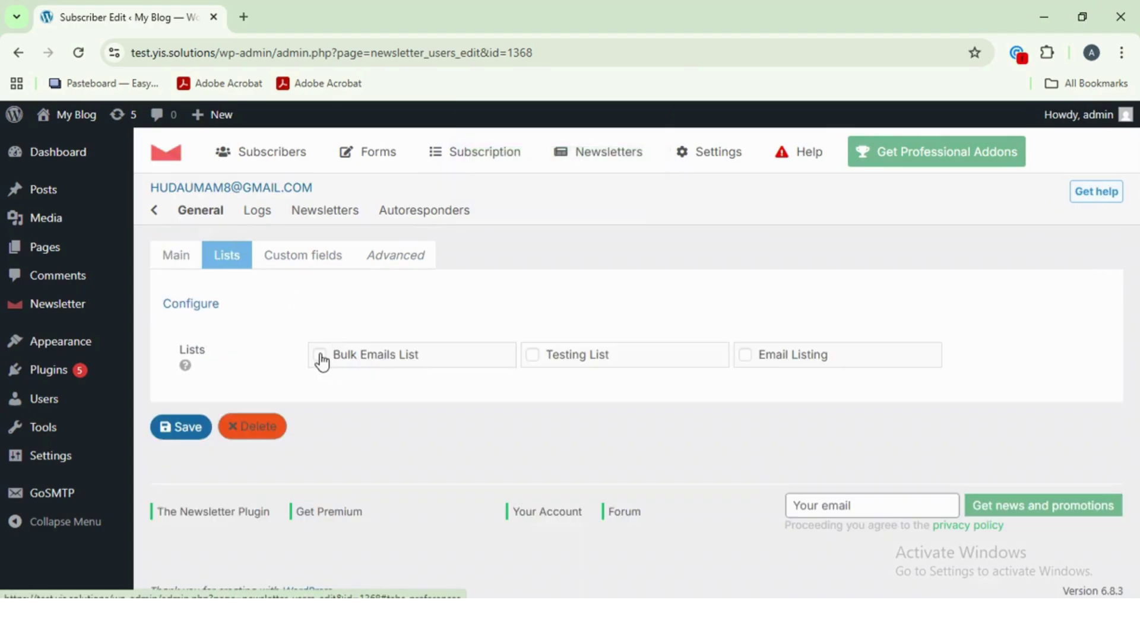
pyautogui.click(744, 359)
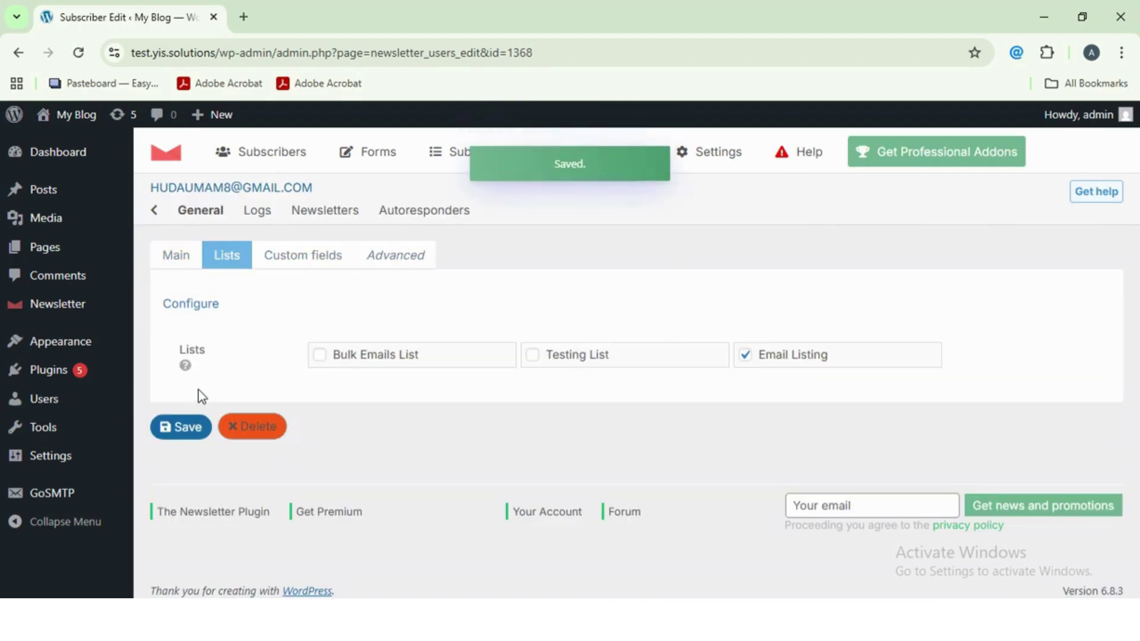
pyautogui.click(179, 428)
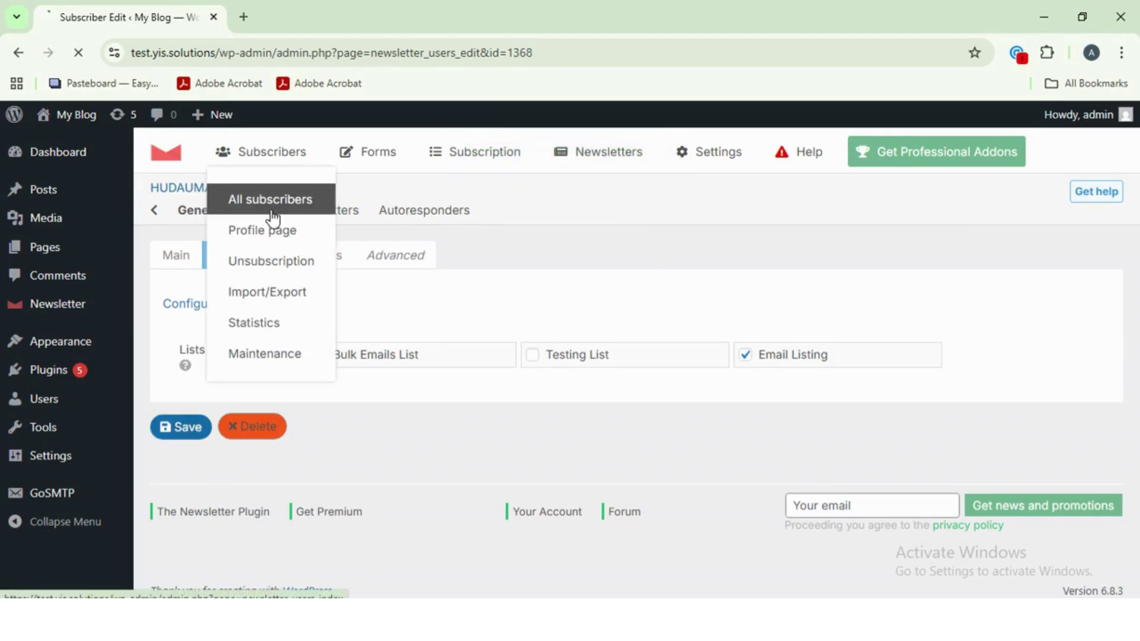
# - View all subscribers filtered by (3) Email Listing, showing two confirmed including the new one
pyautogui.click(275, 205)
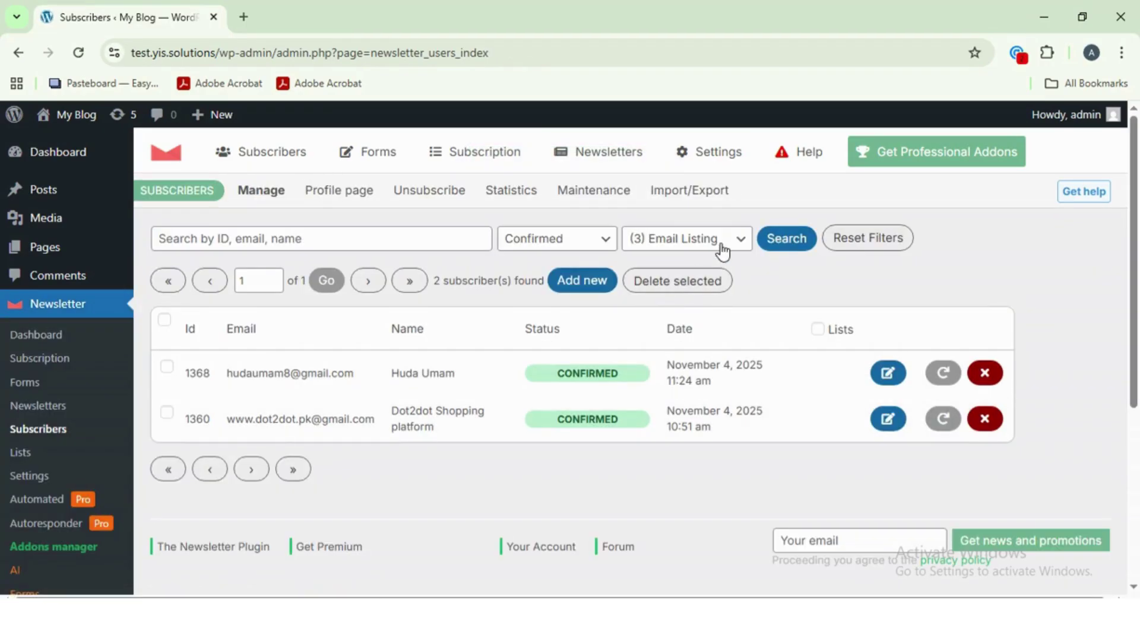
pyautogui.click(721, 246)
pyautogui.click(720, 245)
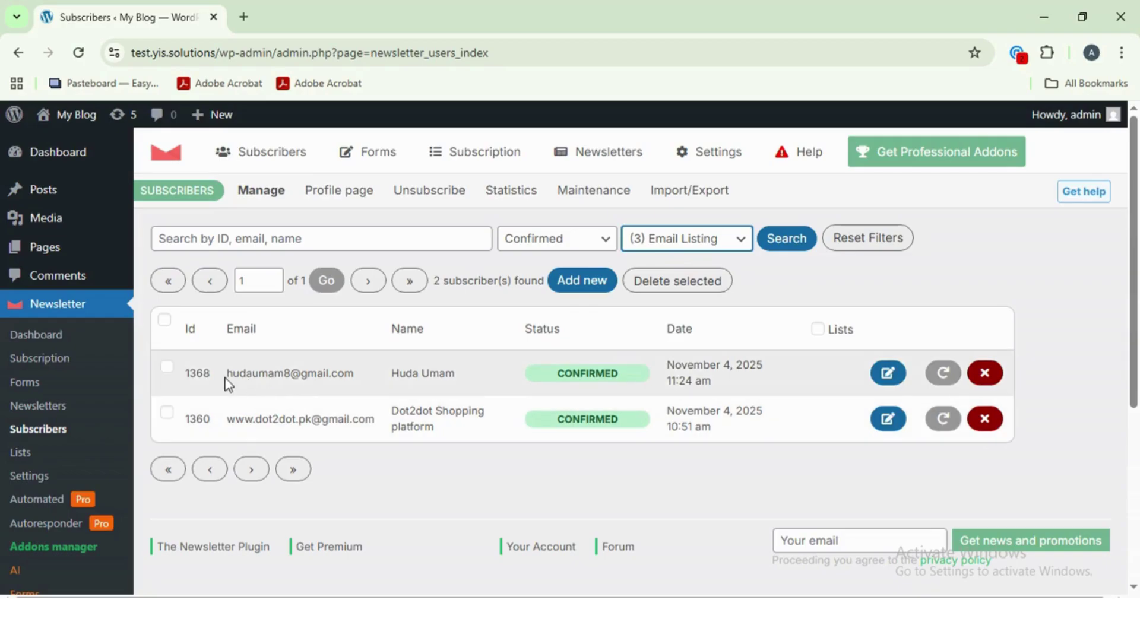
pyautogui.moveTo(226, 383); pyautogui.dragTo(387, 384)
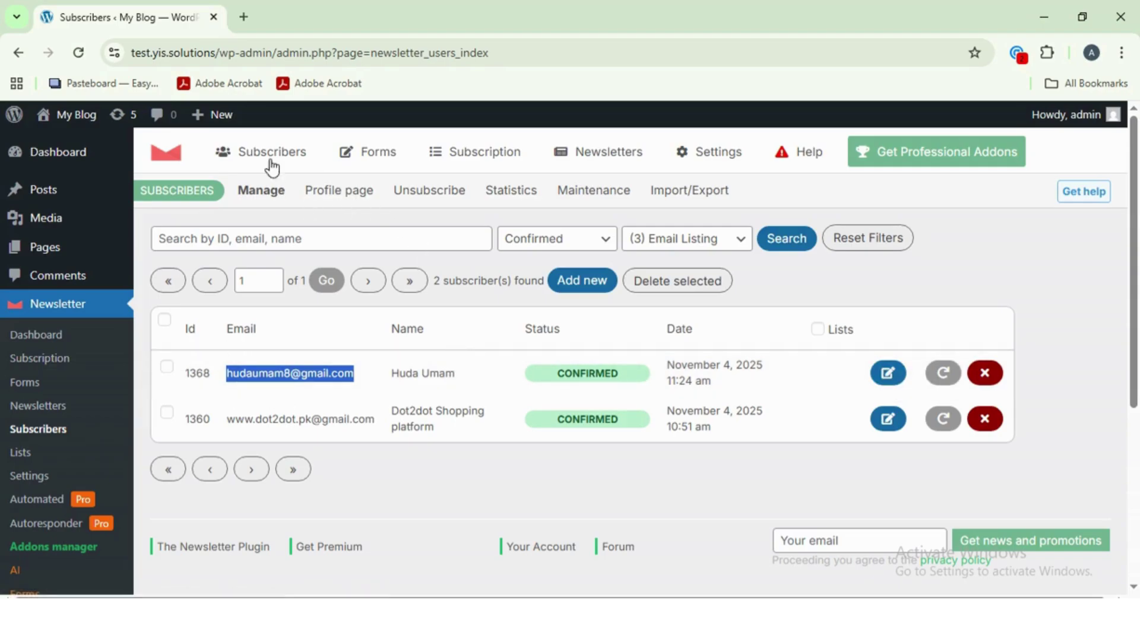
pyautogui.moveTo(270, 158)
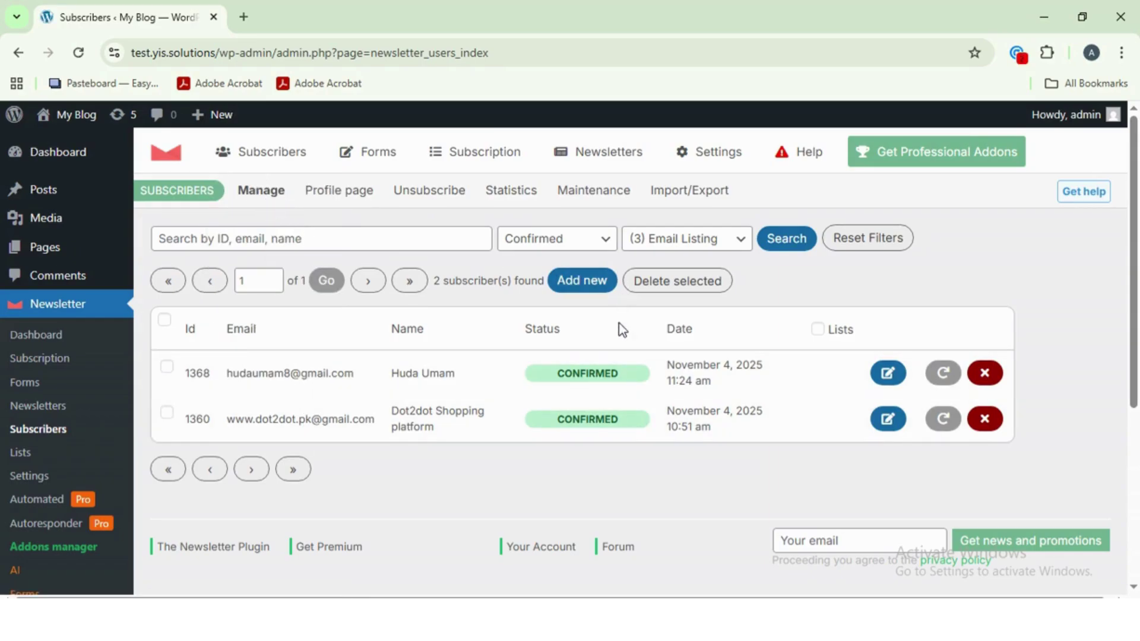
# - Start an Excel import and upload the file email campaign list.xlsx
pyautogui.moveTo(318, 150)
pyautogui.click(275, 293)
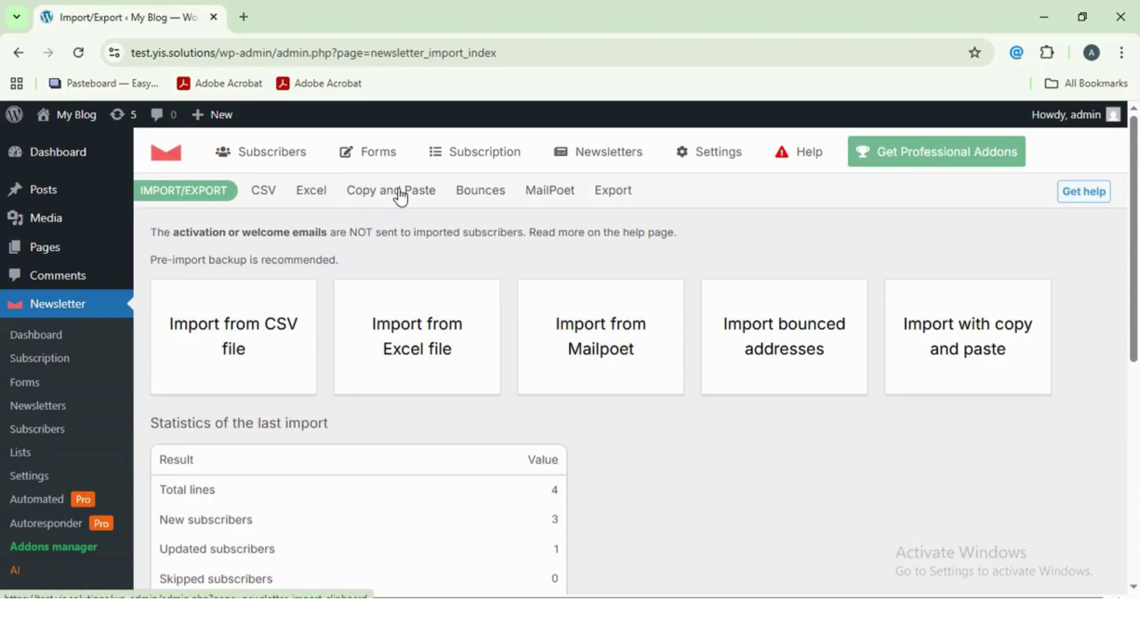
pyautogui.click(428, 350)
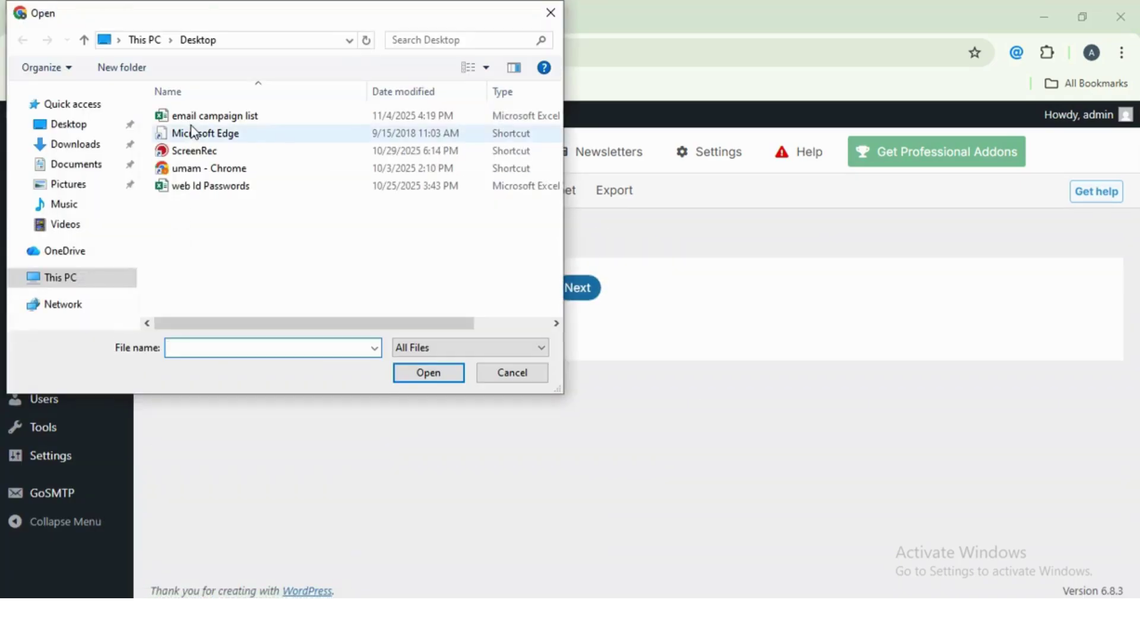
pyautogui.doubleClick(191, 120)
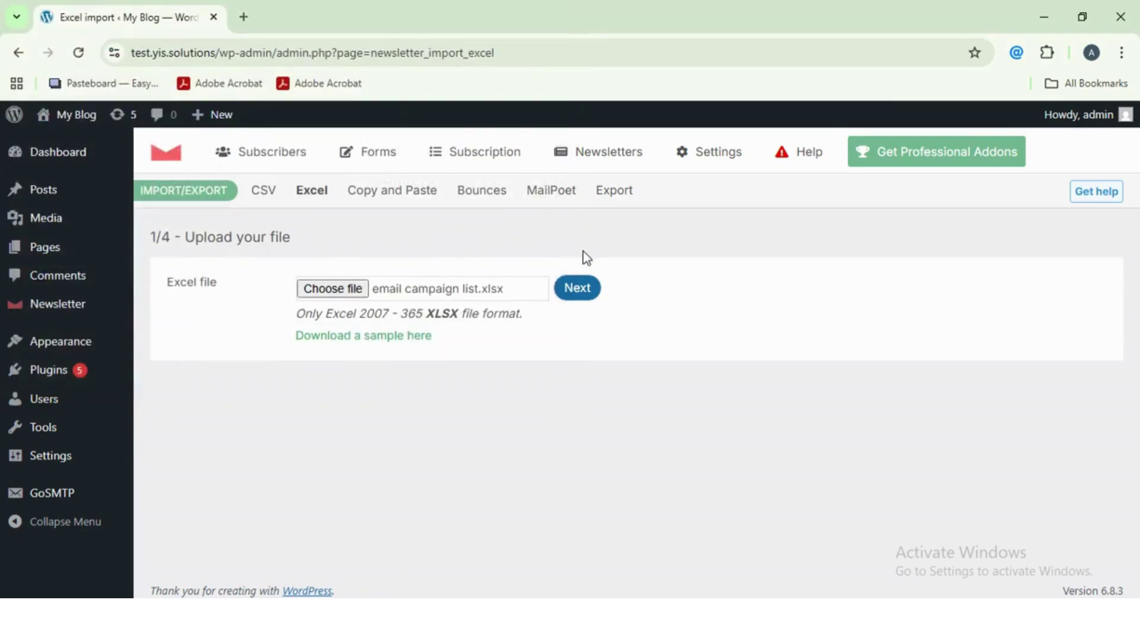
pyautogui.click(578, 284)
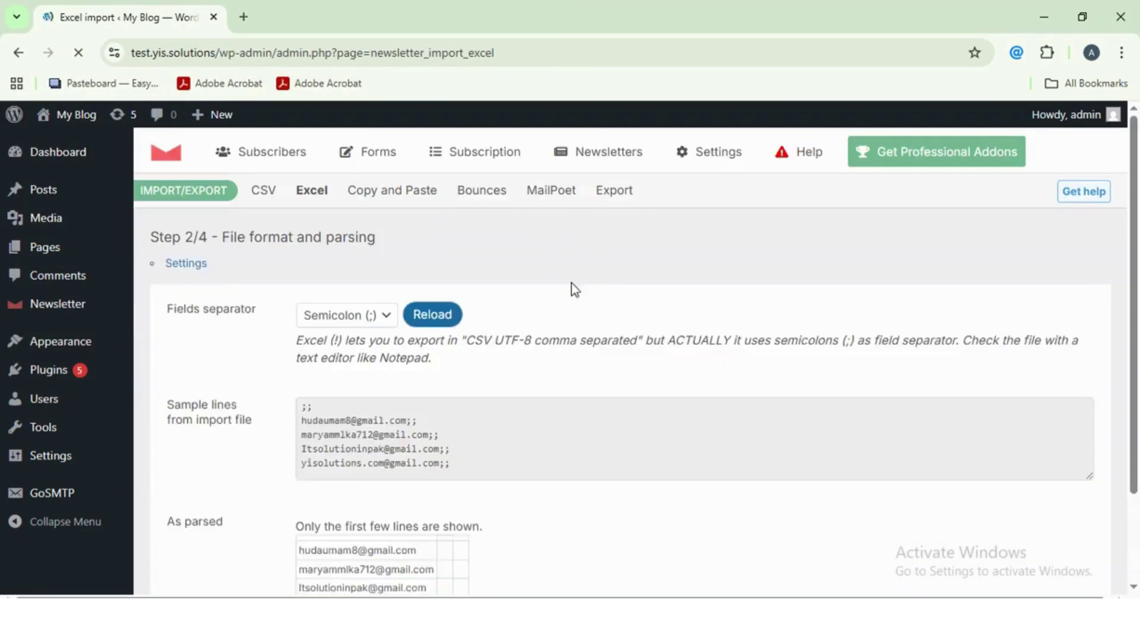
# - Keep Semicolon (;) as the field separator and check the four parsed e-mail addresses
pyautogui.scroll(-3, 526, 374)
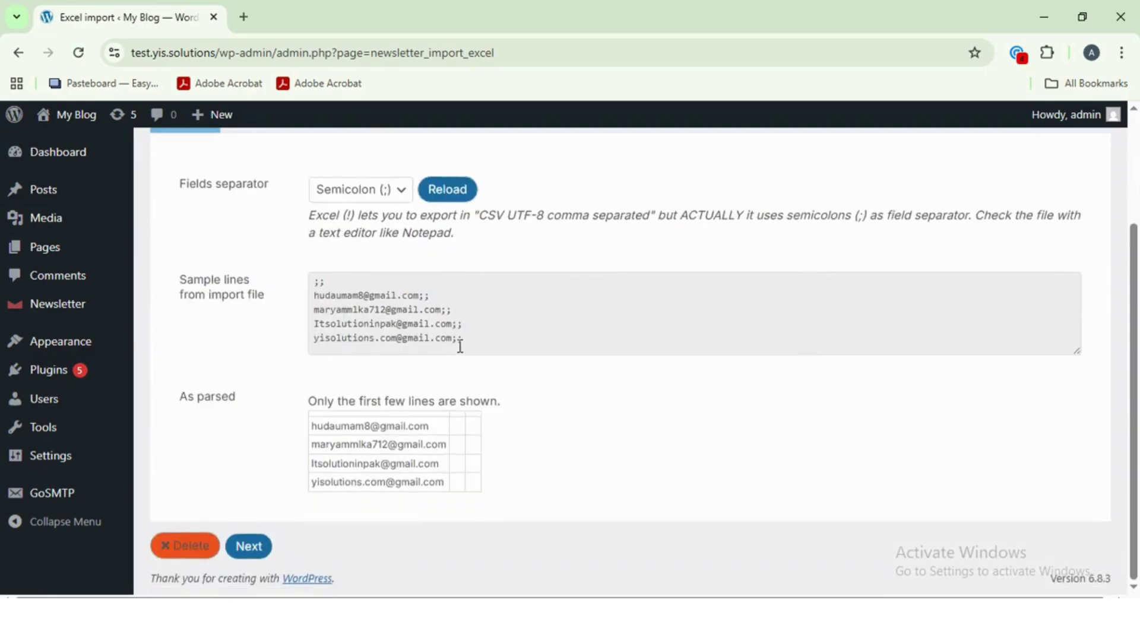
pyautogui.scroll(3, 458, 344)
pyautogui.click(402, 343)
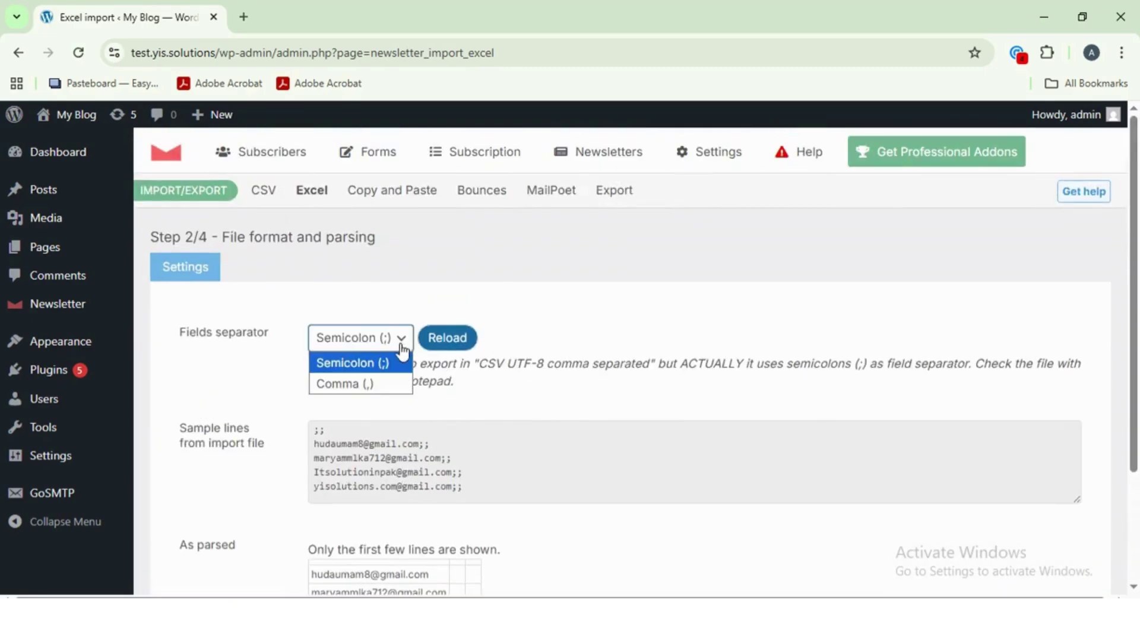
pyautogui.click(408, 337)
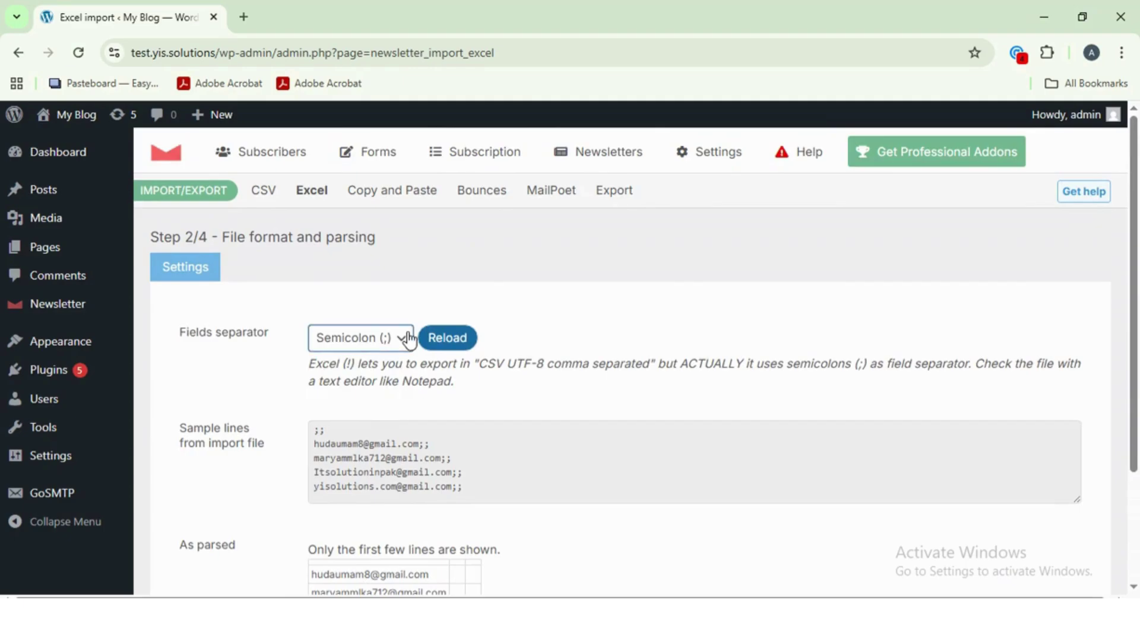
pyautogui.scroll(-3, 405, 356)
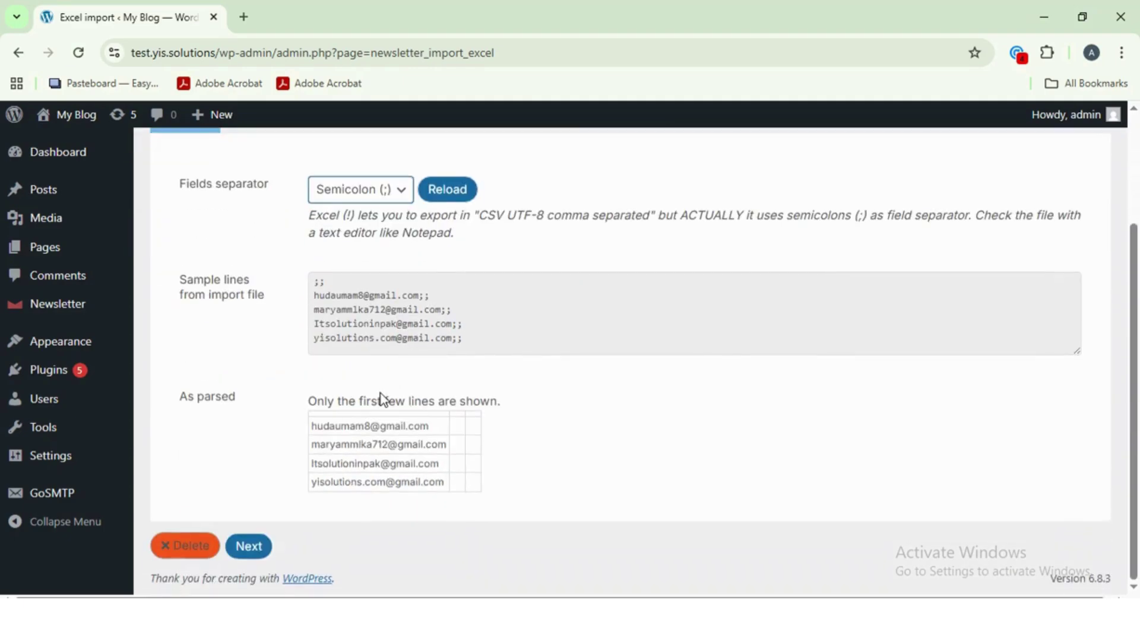
pyautogui.moveTo(320, 425); pyautogui.dragTo(457, 466)
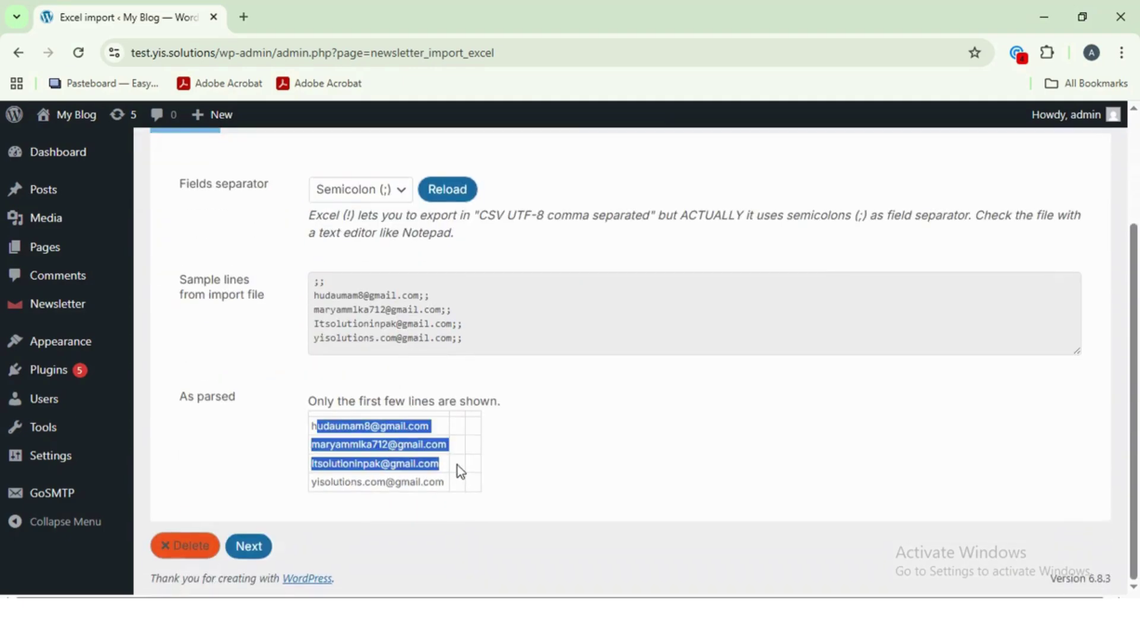
pyautogui.click(510, 474)
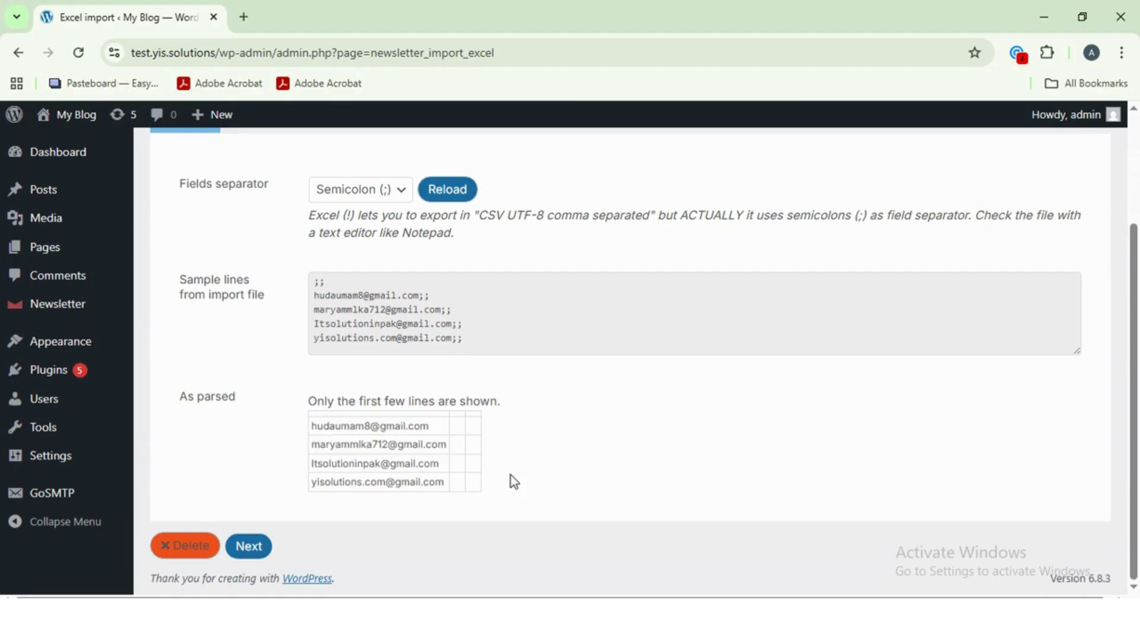
# - Import the addresses into list 3 Email Listing: 4 lines, 3 new, 1 updated
pyautogui.click(259, 547)
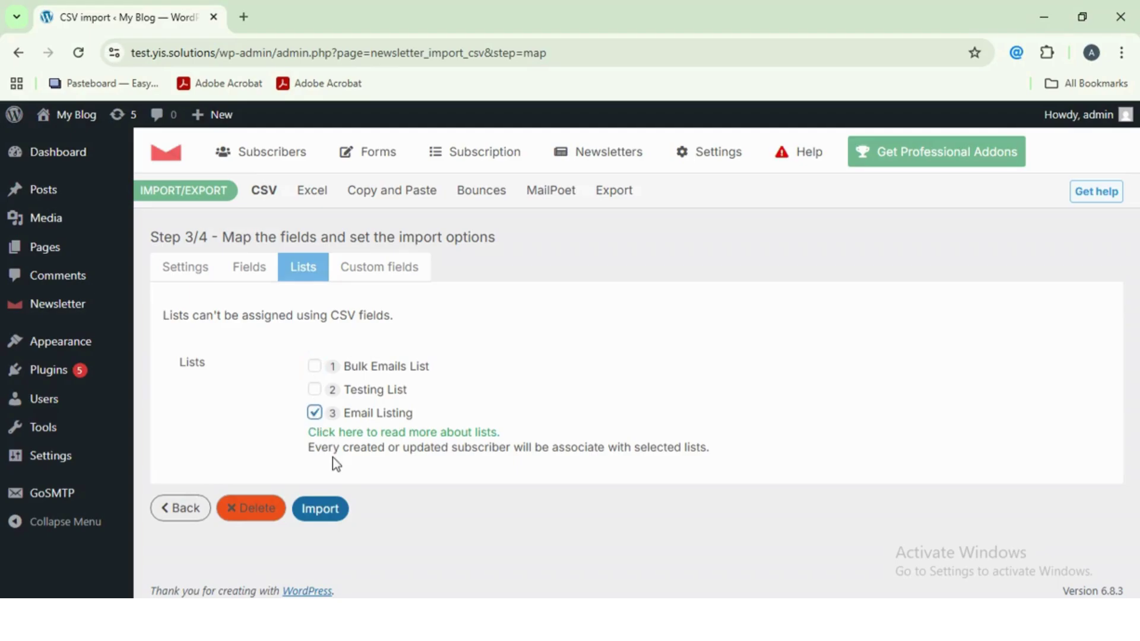
pyautogui.click(307, 510)
pyautogui.click(662, 157)
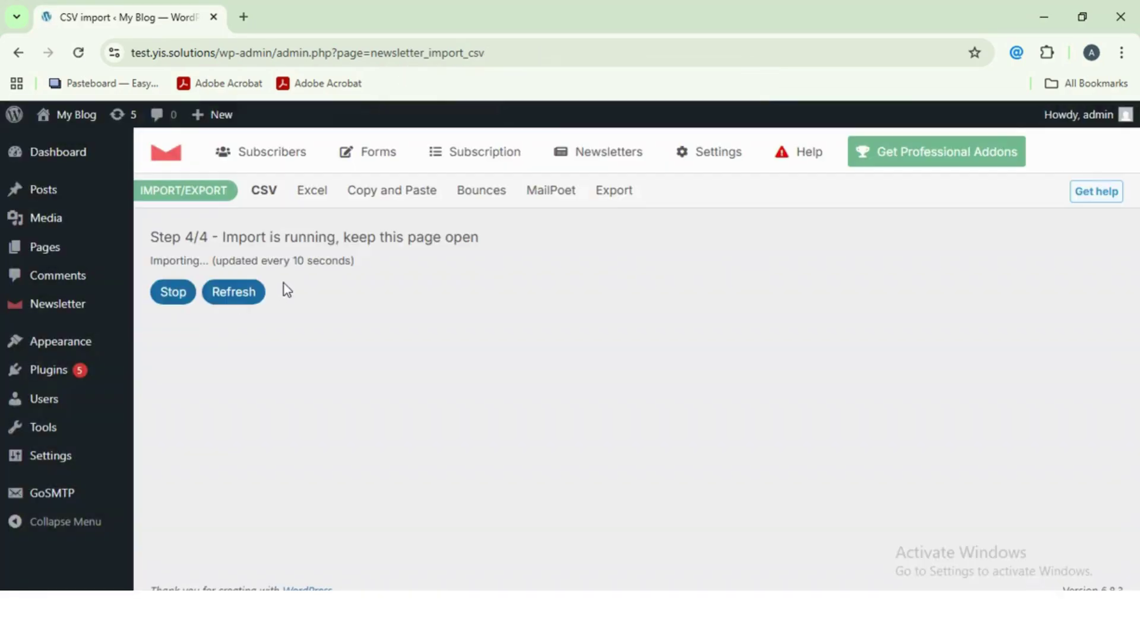
pyautogui.scroll(-4, 302, 436)
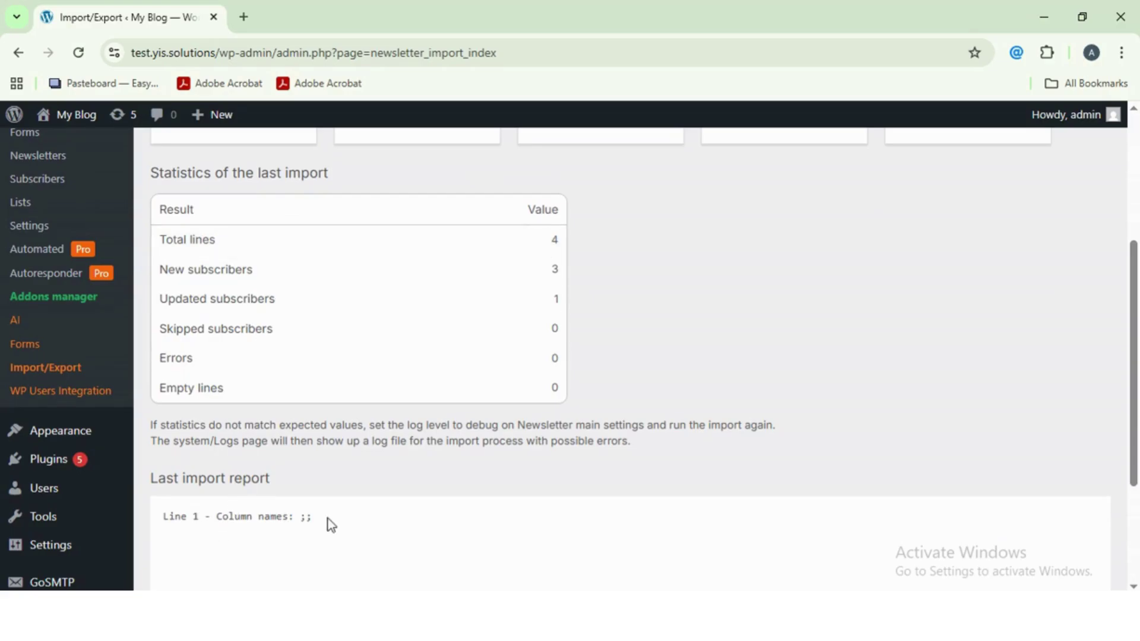
# - Check the imported e-mail addresses among the five confirmed Email Listing subscribers
pyautogui.scroll(4, 406, 537)
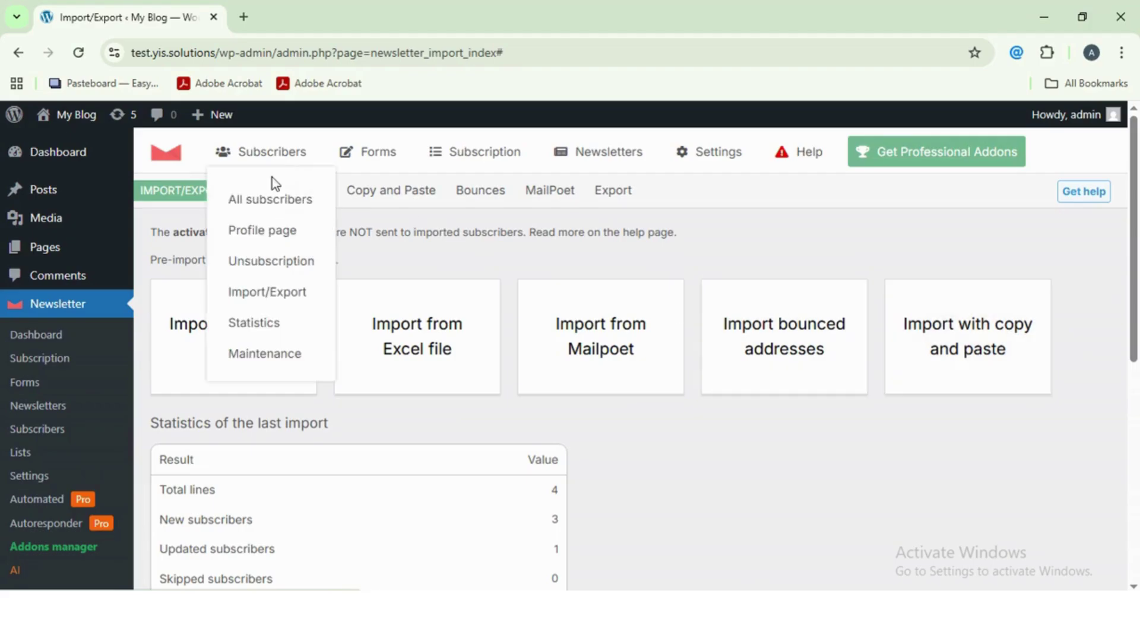
pyautogui.click(273, 196)
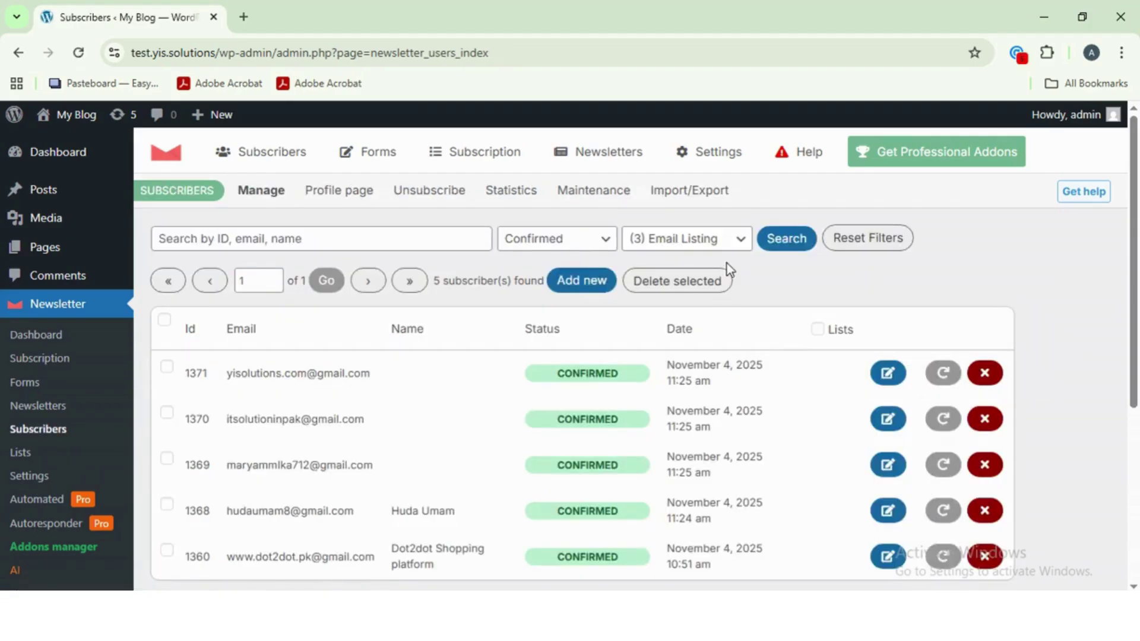
pyautogui.scroll(-1, 411, 316)
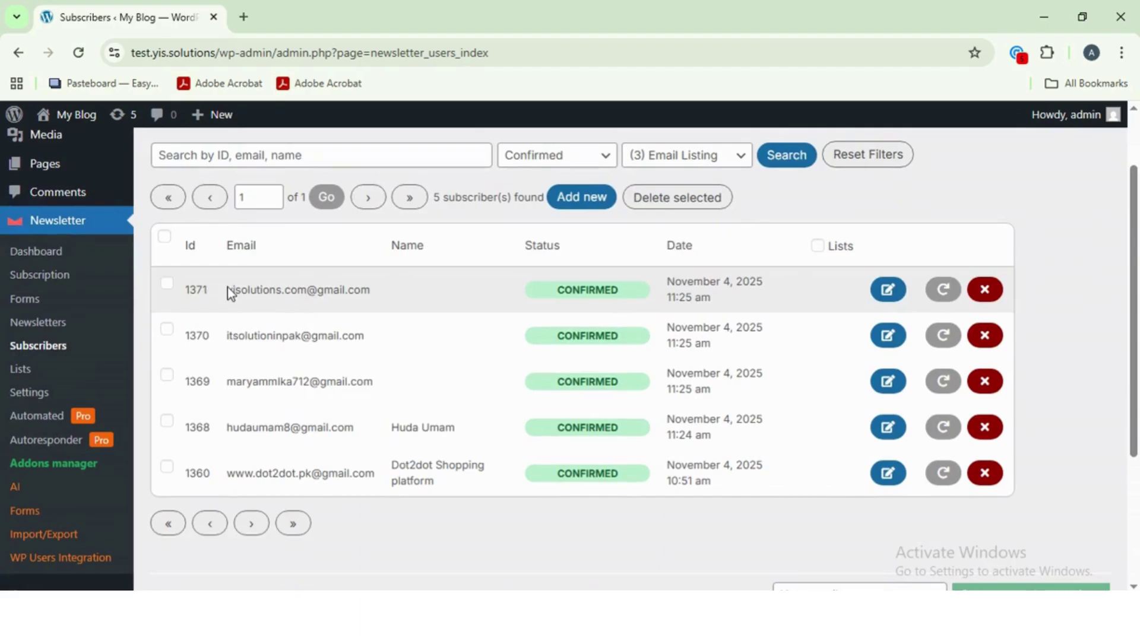
pyautogui.doubleClick(230, 289)
pyautogui.moveTo(239, 336); pyautogui.dragTo(324, 336)
pyautogui.moveTo(259, 382); pyautogui.dragTo(350, 382)
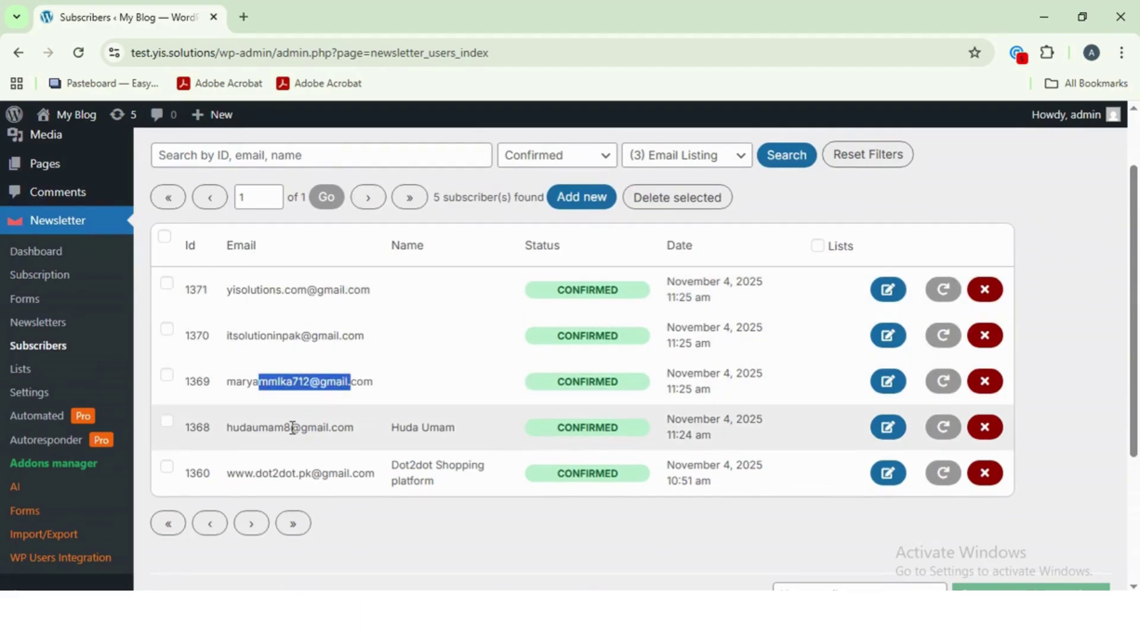
pyautogui.moveTo(291, 427); pyautogui.dragTo(354, 428)
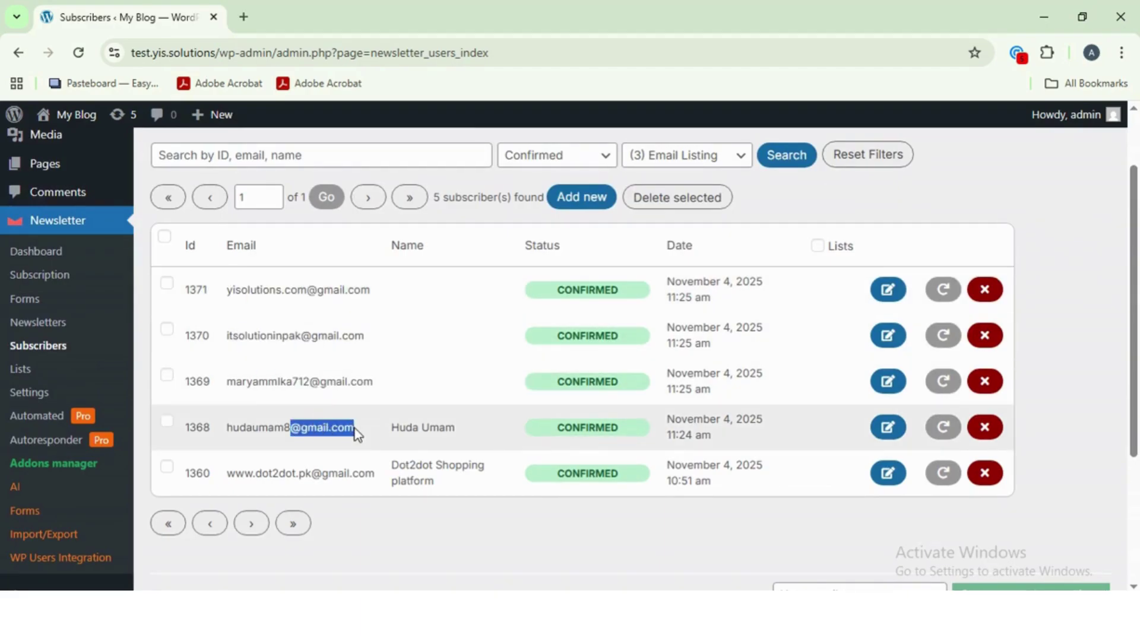
pyautogui.scroll(1, 651, 476)
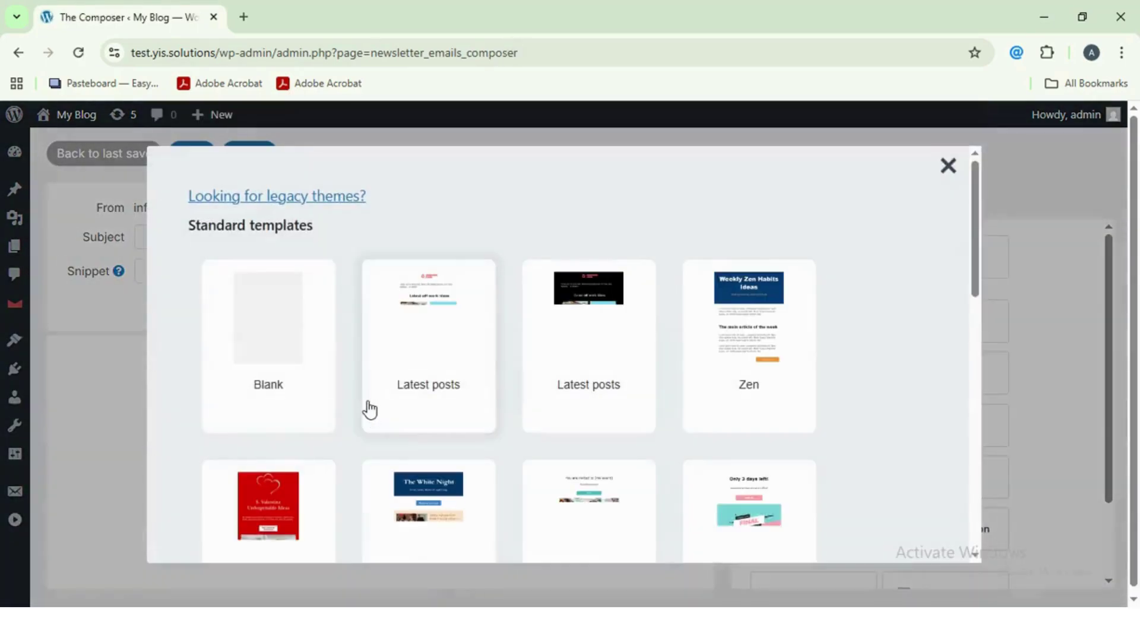
# - Start a newsletter from the Blank template and drop a Header block onto the canvas
pyautogui.scroll(-4, 331, 339)
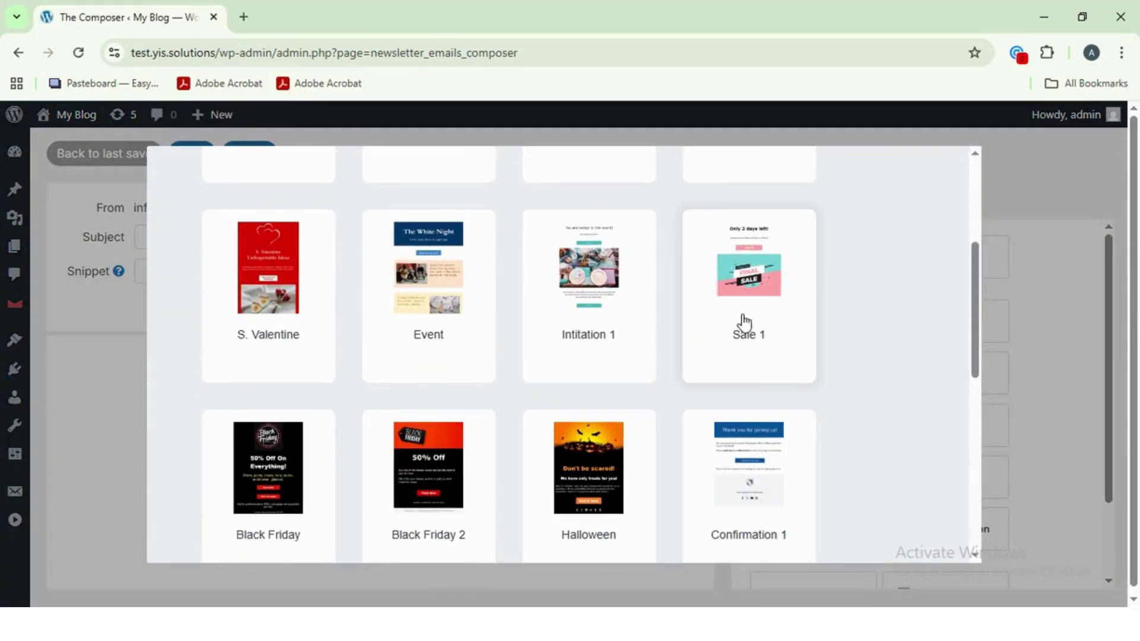
pyautogui.moveTo(975, 329); pyautogui.dragTo(956, 188)
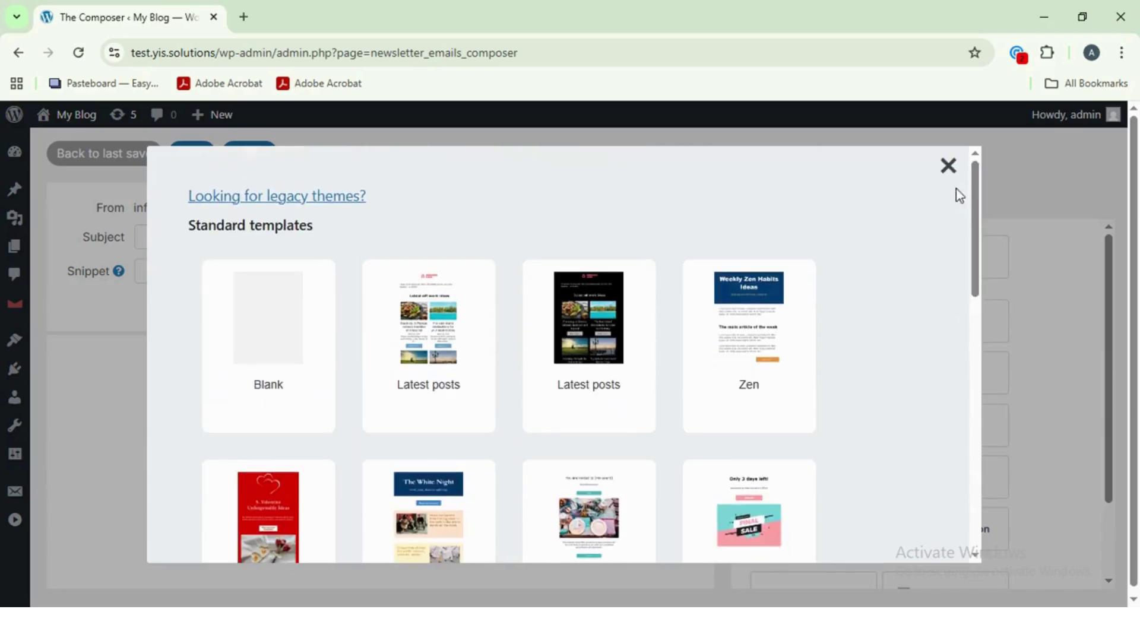
pyautogui.click(273, 333)
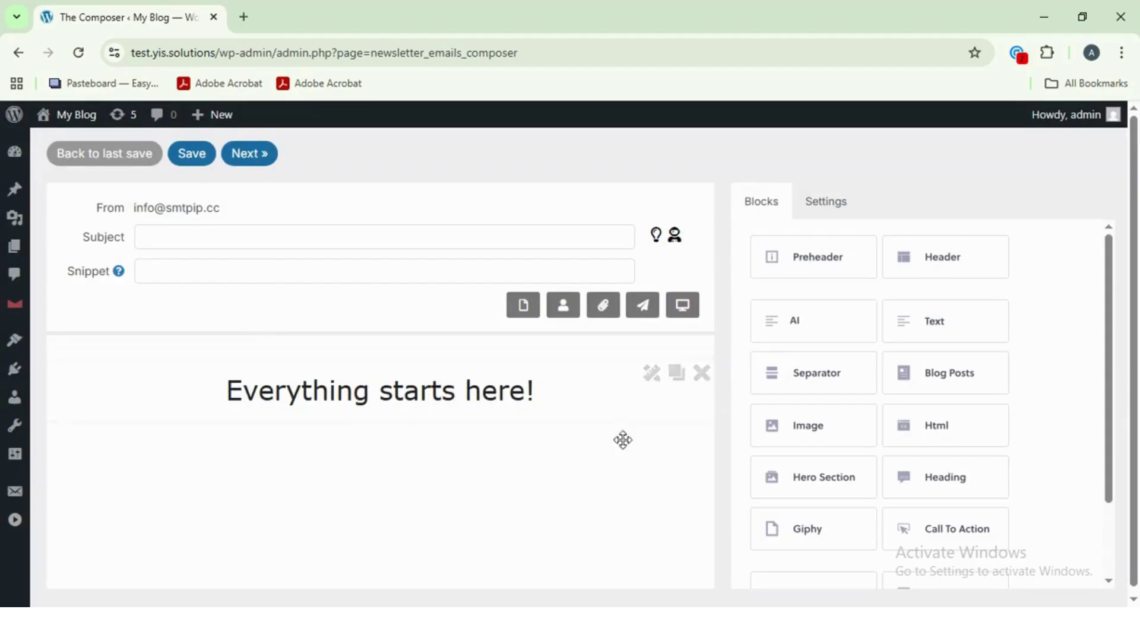
pyautogui.scroll(-1, 511, 497)
pyautogui.scroll(1, 938, 333)
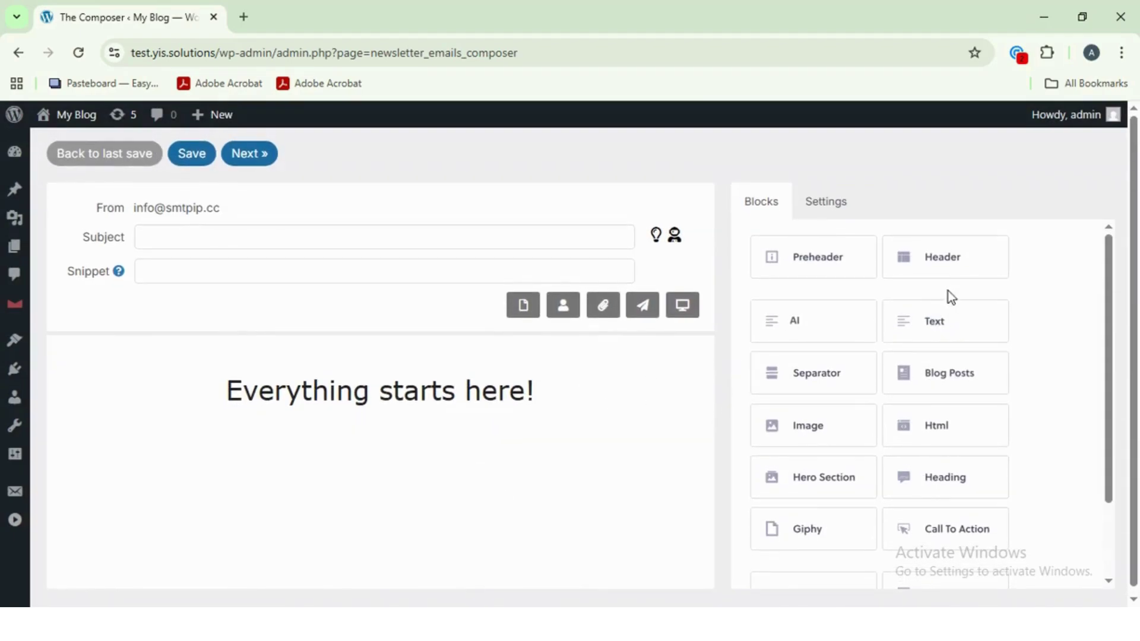
pyautogui.moveTo(946, 259); pyautogui.dragTo(269, 467)
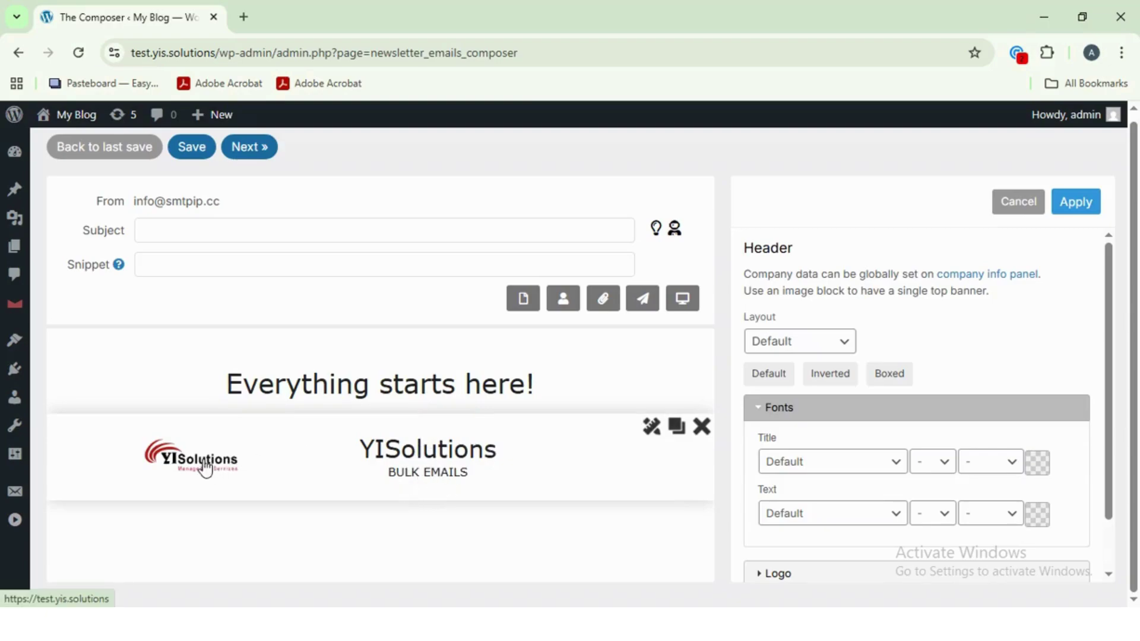
# - Open the company info settings in a new tab and set yi-logo.png as the logo
pyautogui.rightClick(968, 275)
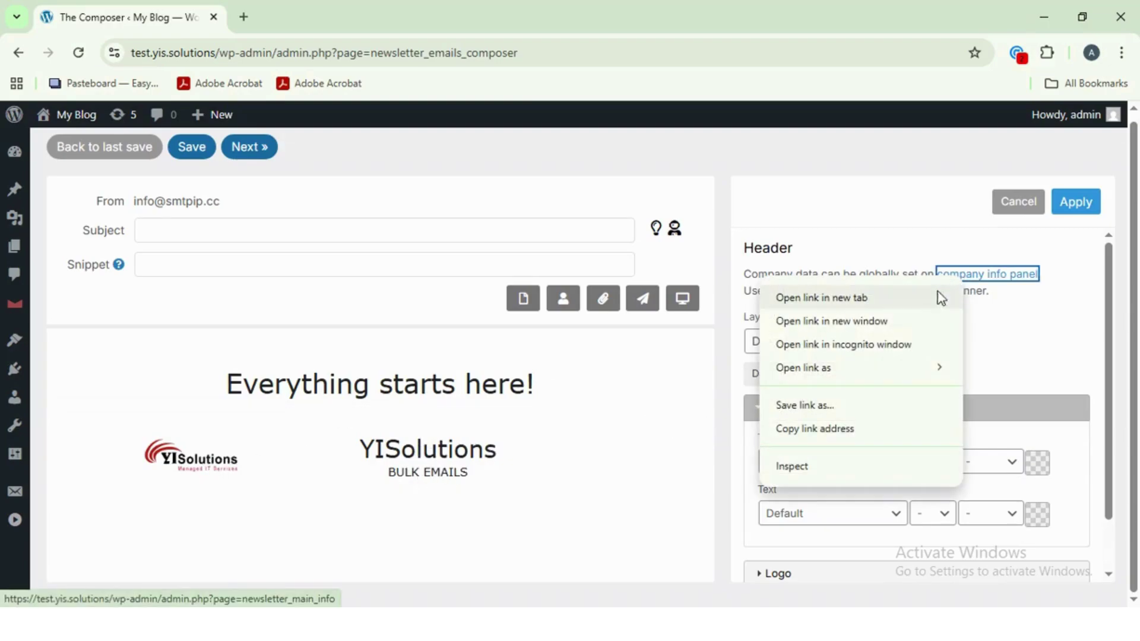
pyautogui.click(938, 295)
pyautogui.click(300, 17)
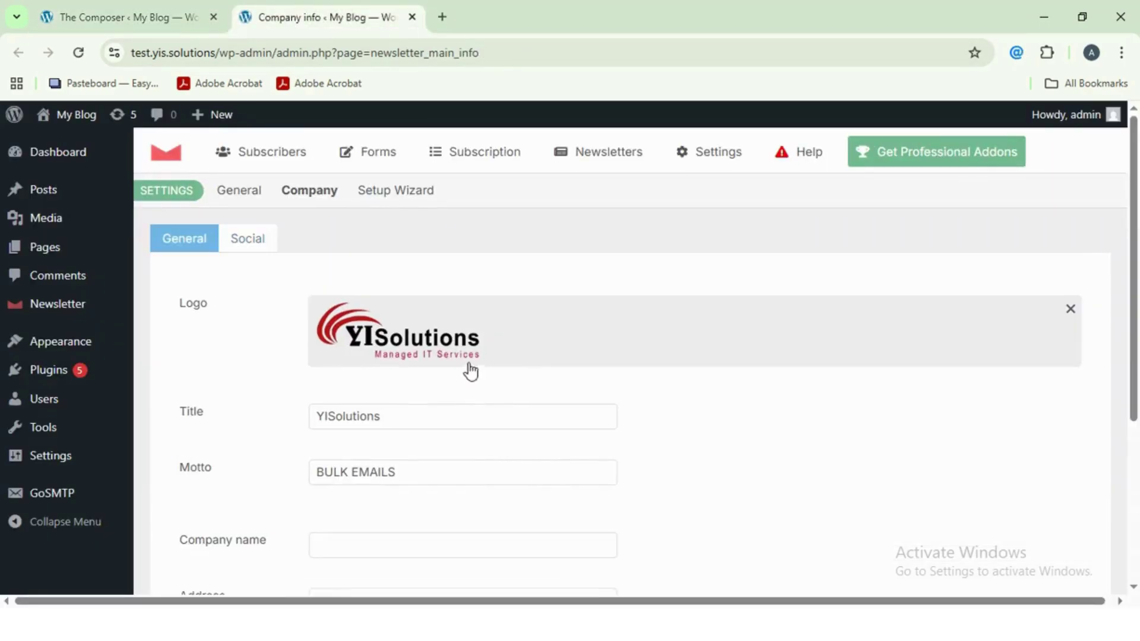
pyautogui.click(451, 332)
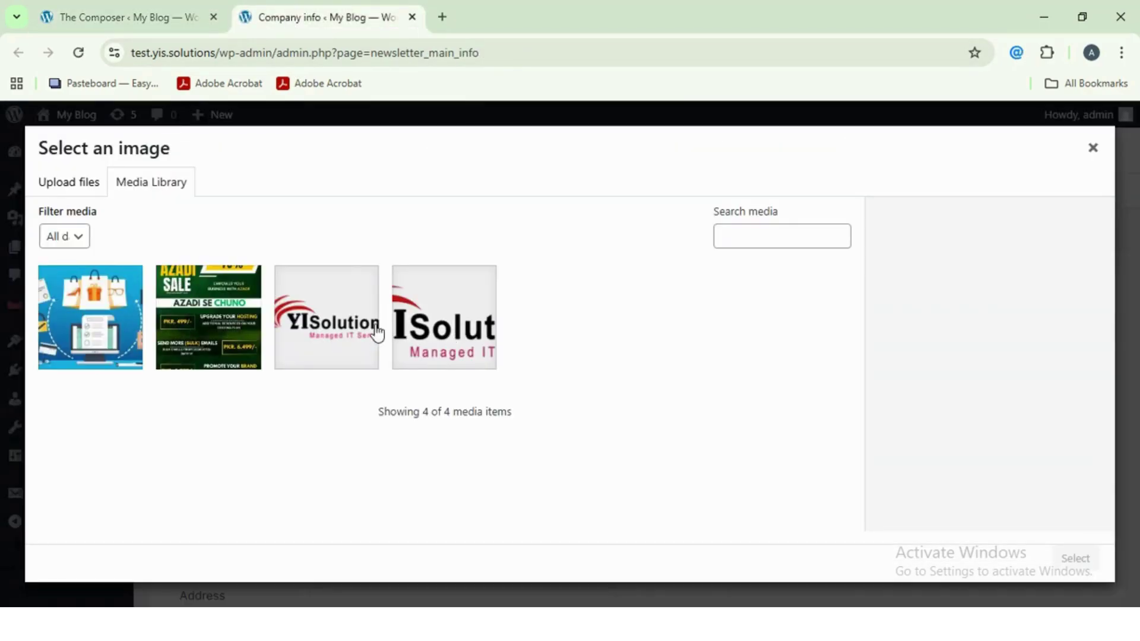
pyautogui.click(359, 331)
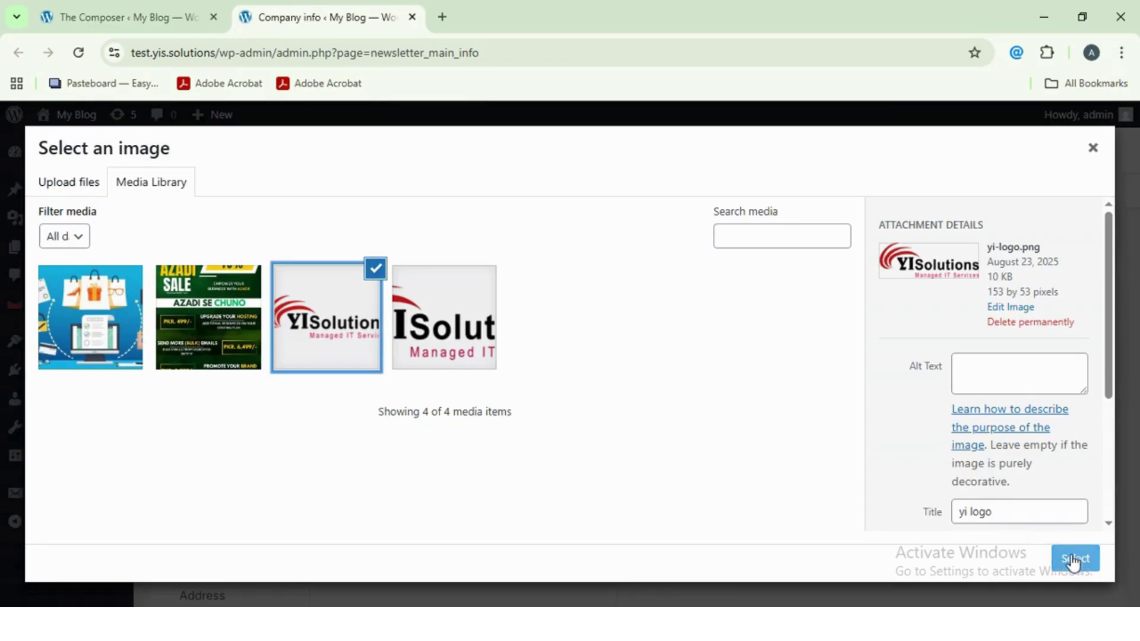
pyautogui.click(1075, 560)
# - Confirm the YISolutions title and BULK EMAILS motto and save the company settings
pyautogui.click(415, 399)
pyautogui.doubleClick(408, 402)
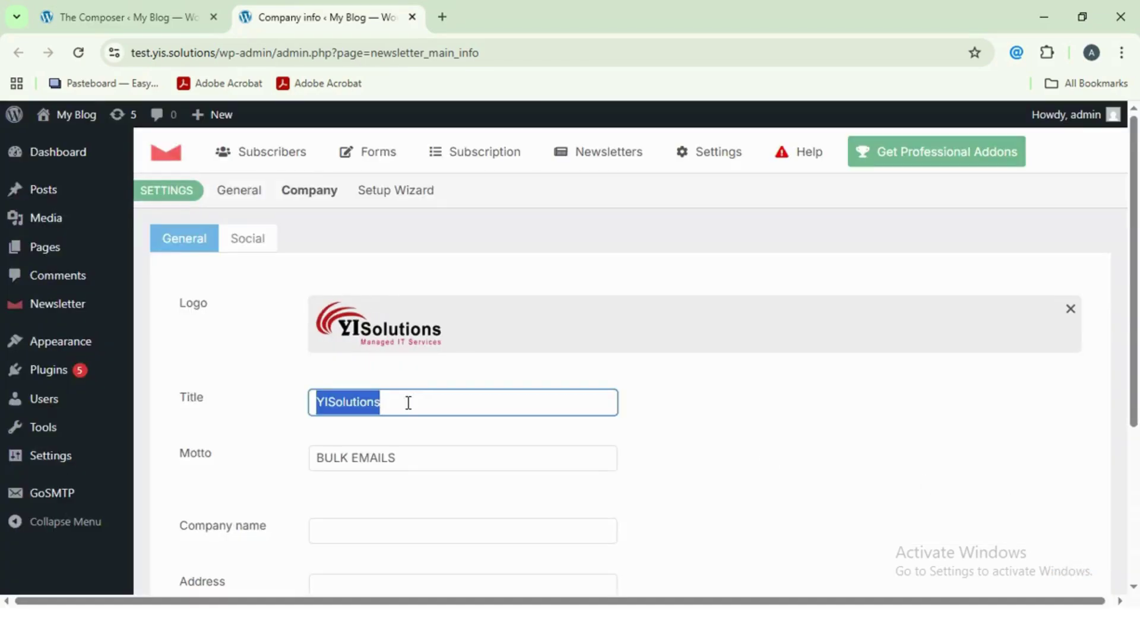
pyautogui.click(445, 458)
pyautogui.moveTo(446, 458); pyautogui.dragTo(315, 457)
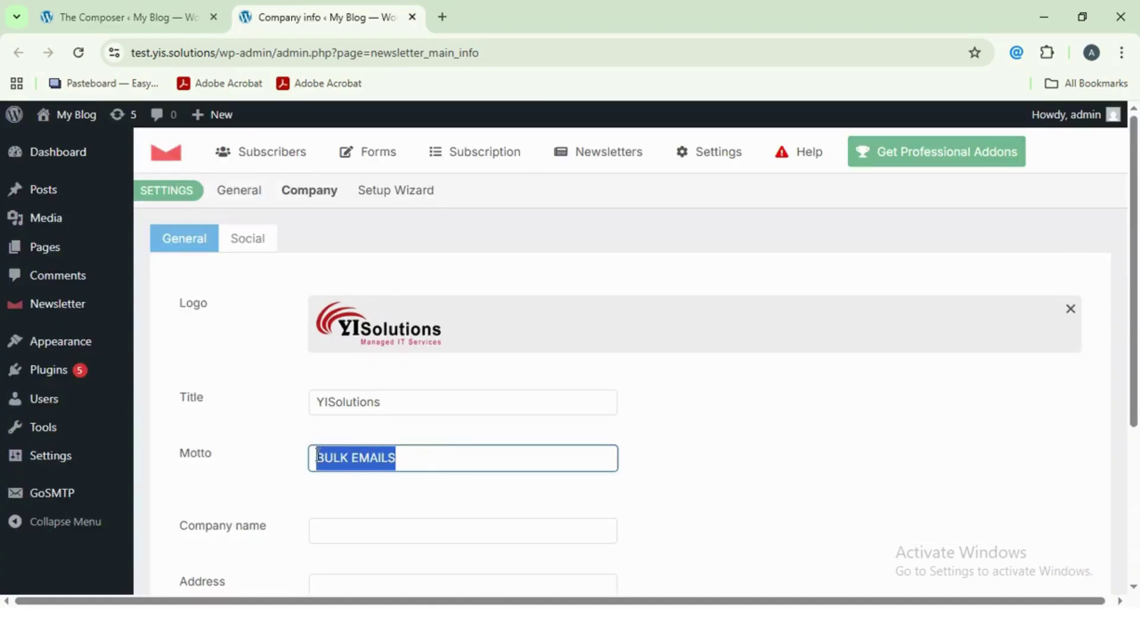
pyautogui.scroll(-3, 425, 463)
pyautogui.click(376, 364)
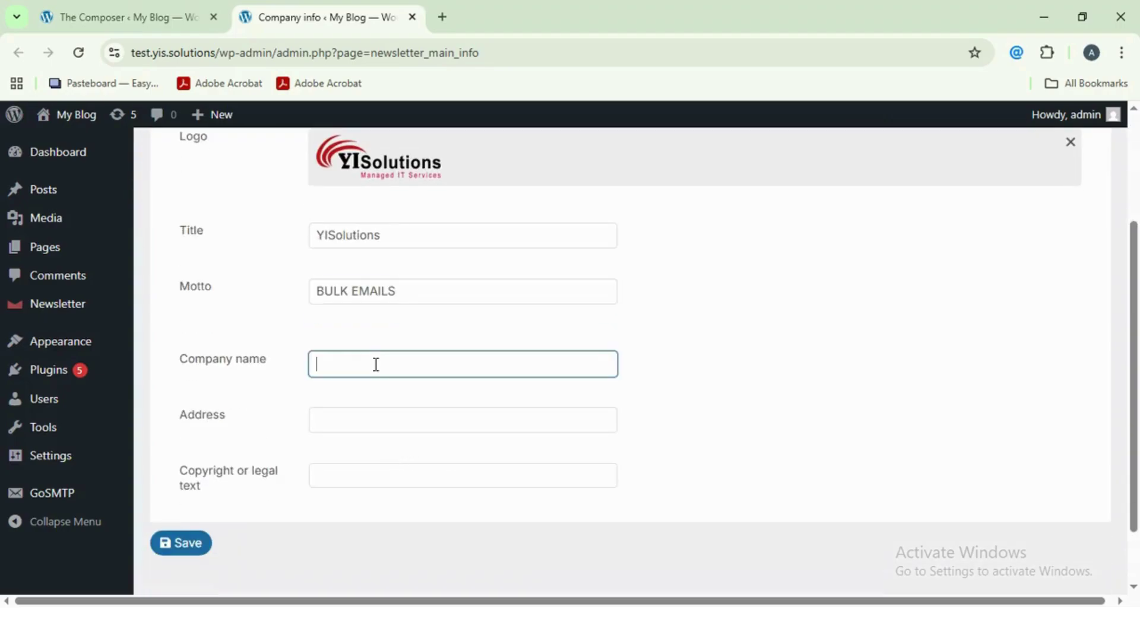
pyautogui.click(368, 425)
pyautogui.click(354, 476)
pyautogui.click(205, 537)
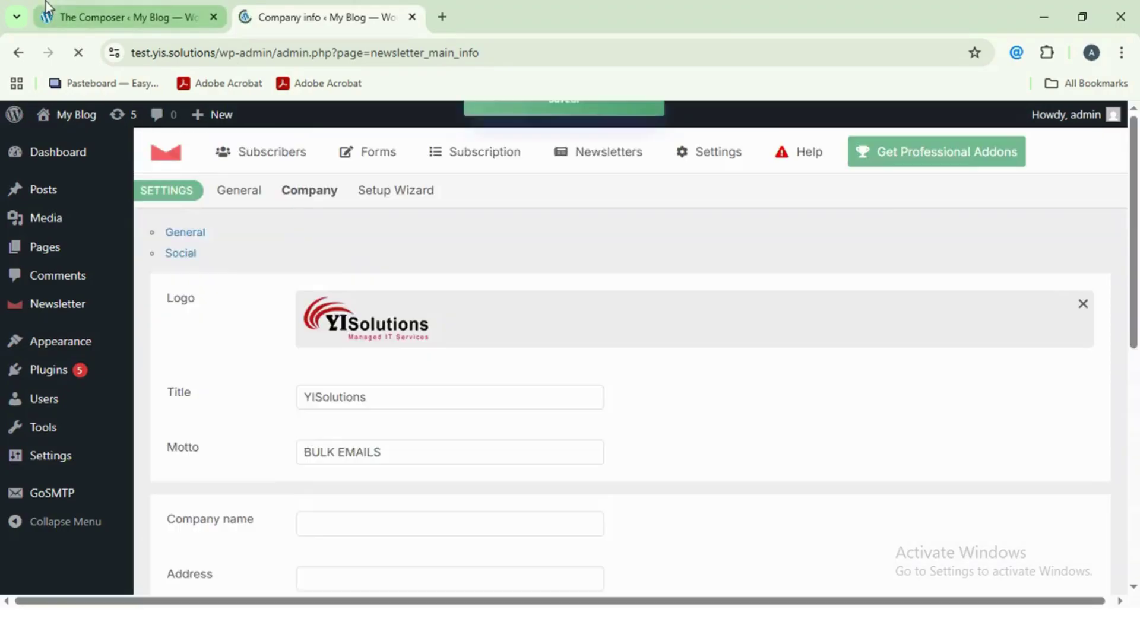
pyautogui.click(47, 9)
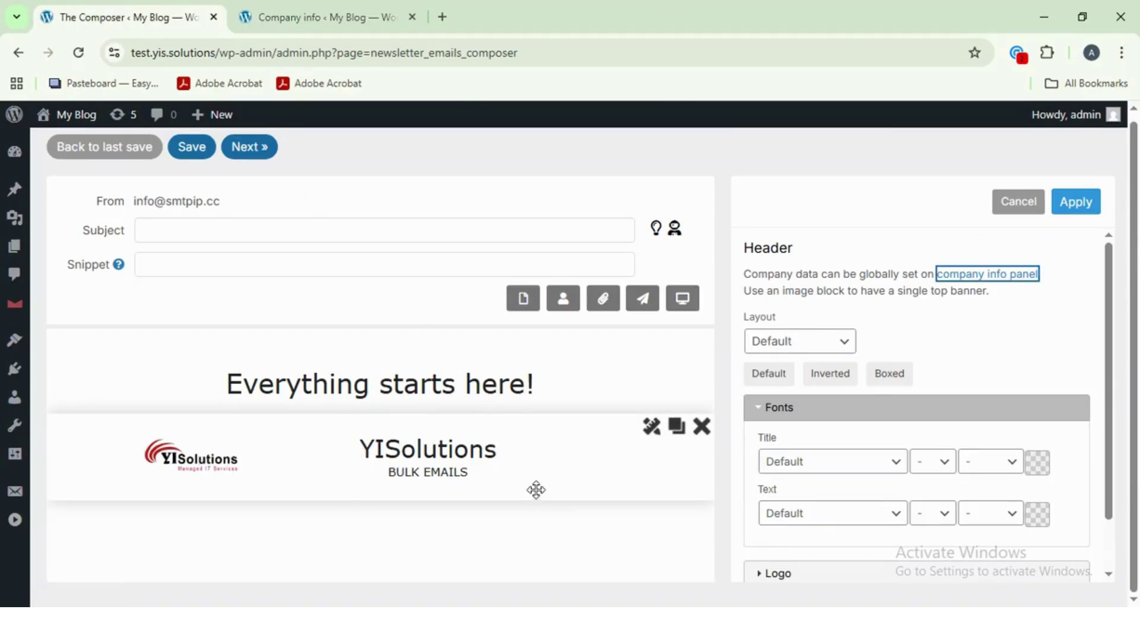
# - Add a text block below the header and paste the YISolutions text over the Lorem ipsum paragraph
pyautogui.click(1069, 205)
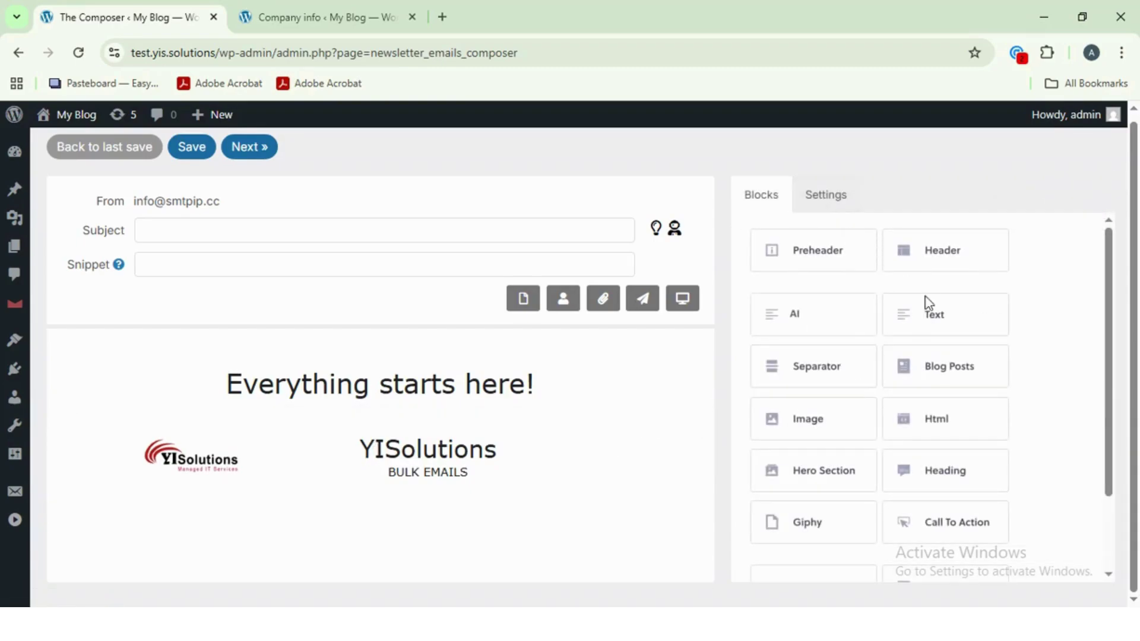
pyautogui.moveTo(928, 307); pyautogui.dragTo(246, 518)
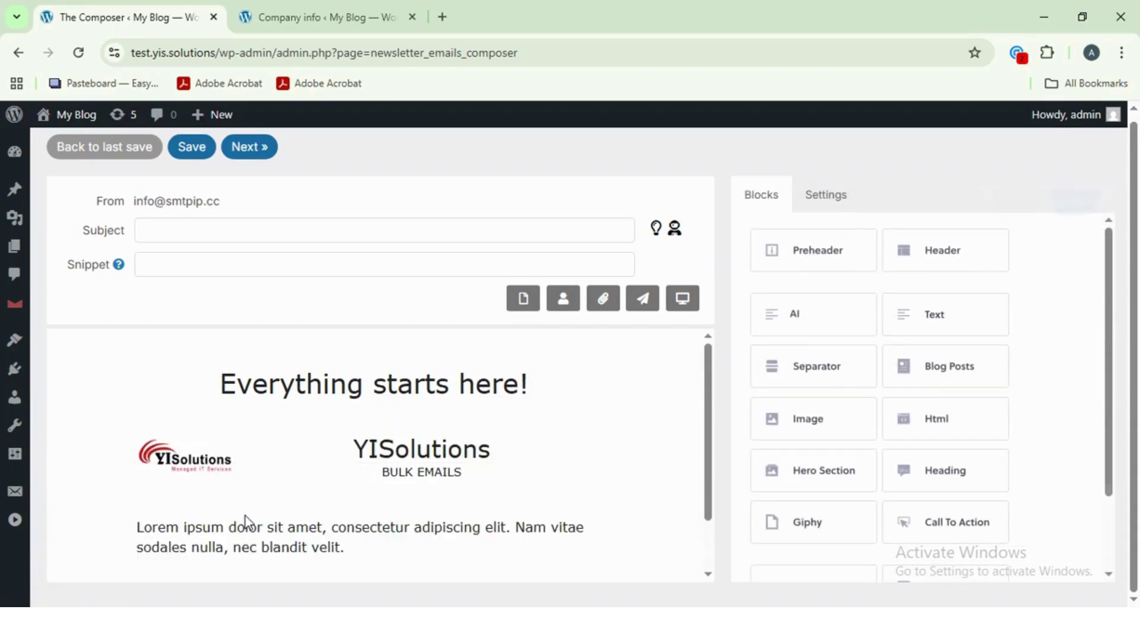
pyautogui.moveTo(832, 482); pyautogui.dragTo(725, 420)
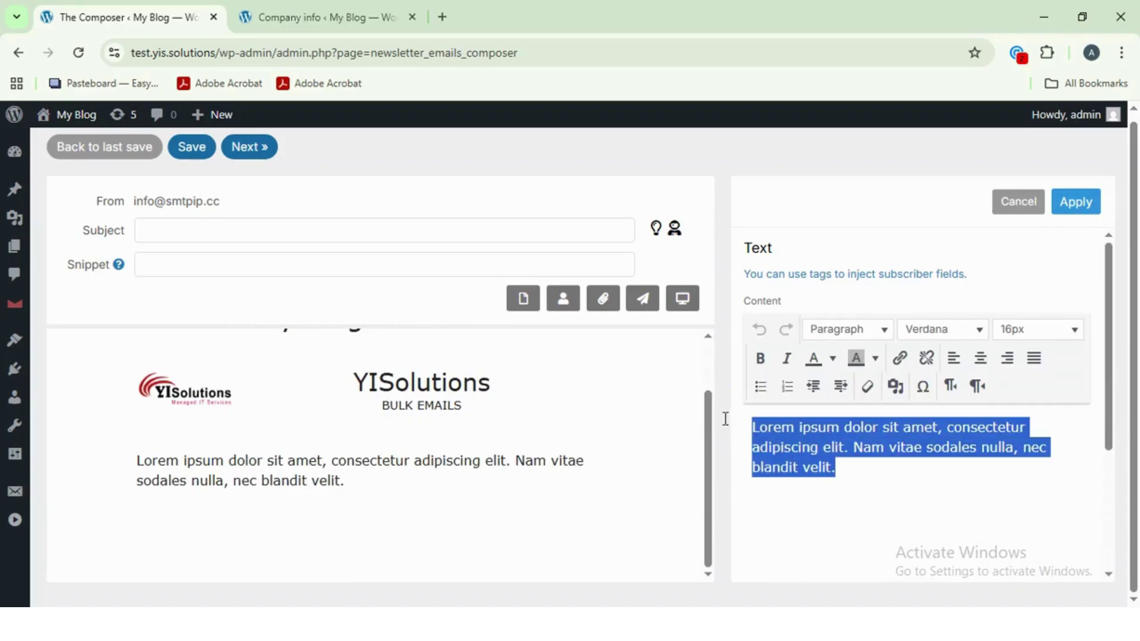
pyautogui.click(1119, 492)
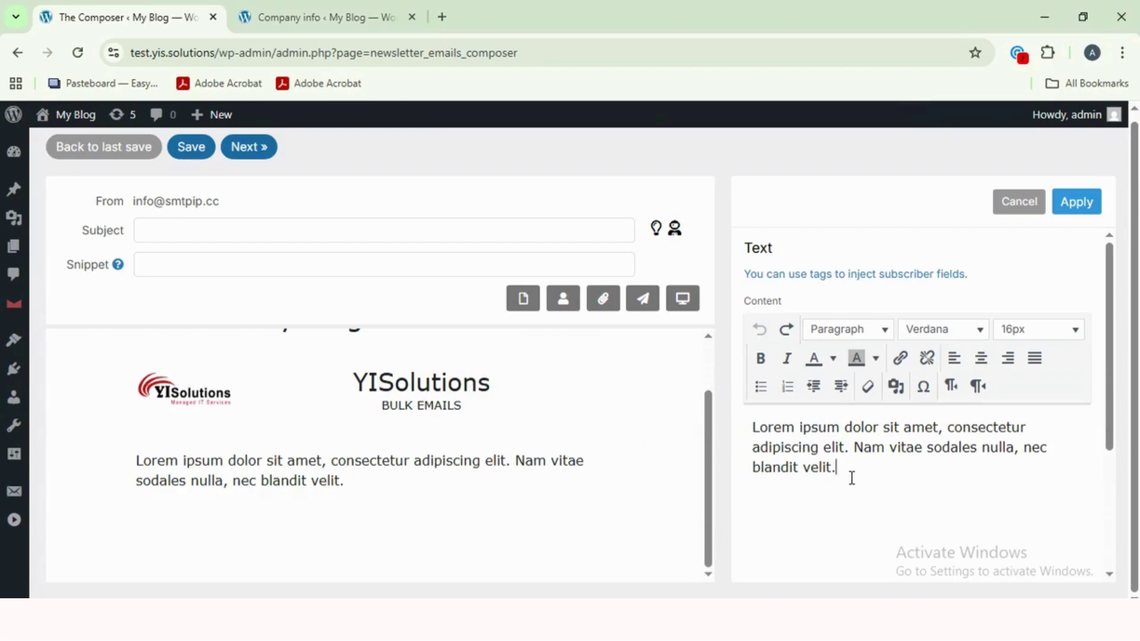
pyautogui.moveTo(852, 479); pyautogui.dragTo(945, 450)
pyautogui.write('YISolutions is a key player in IT Consultancy, Cyber  Security and Managed IT Services.')
# - Clear the pasted paragraph's formatting and make 'Cyber Security' bold italic
pyautogui.click(867, 387)
pyautogui.click(840, 466)
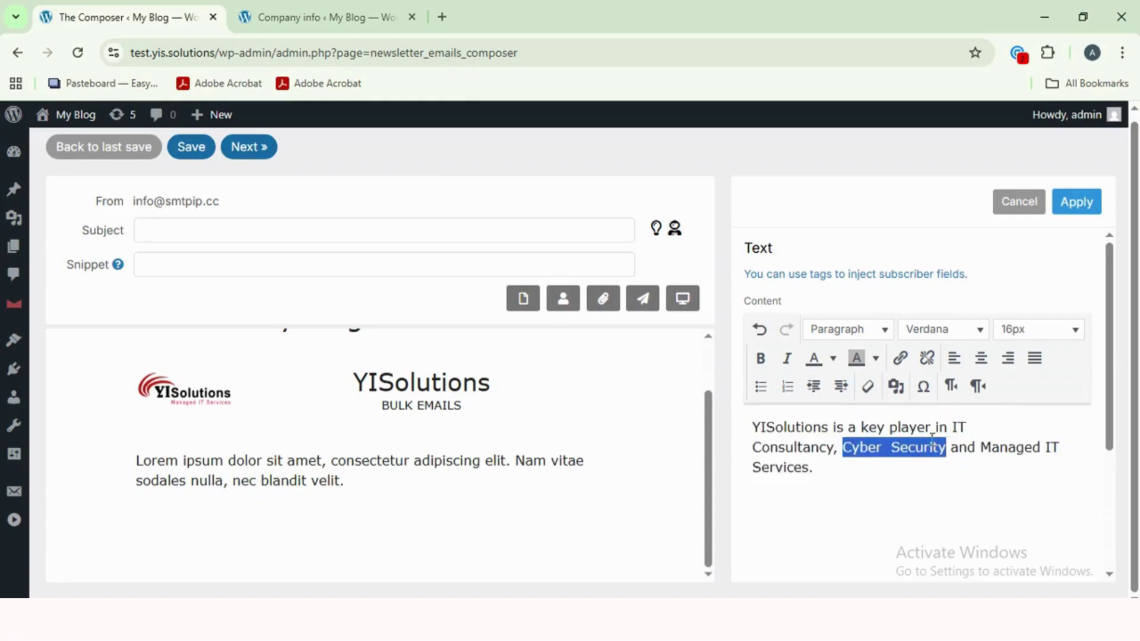
pyautogui.click(765, 360)
pyautogui.click(788, 359)
pyautogui.click(918, 466)
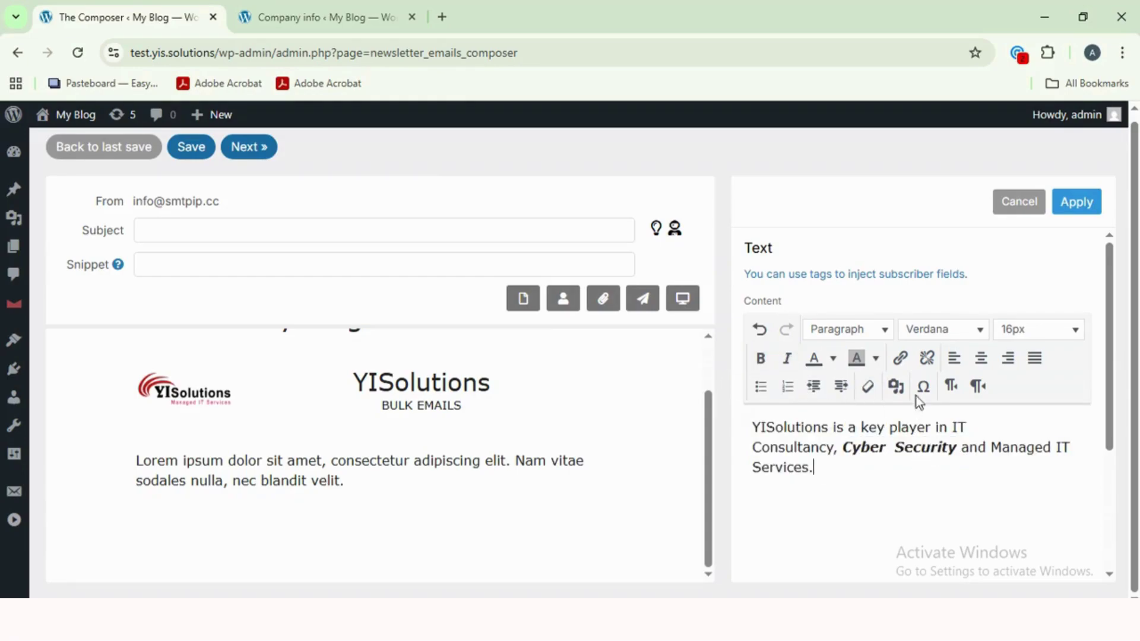
# - Set the selected Cyber text to Tahoma font at 24px
pyautogui.click(870, 449)
pyautogui.click(871, 338)
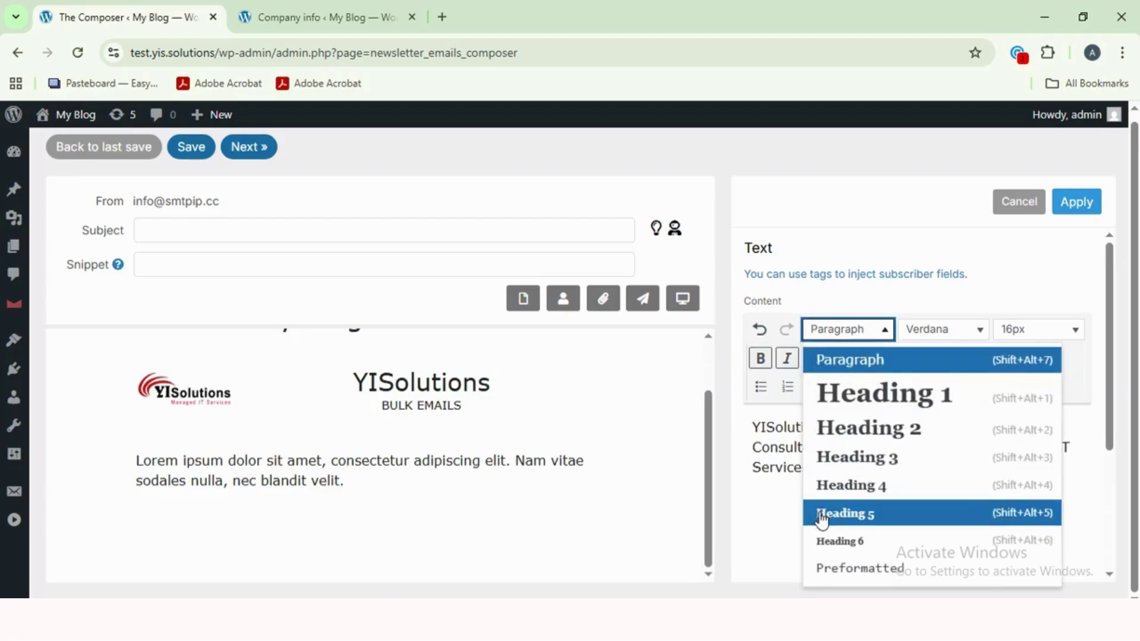
pyautogui.click(929, 333)
pyautogui.click(932, 337)
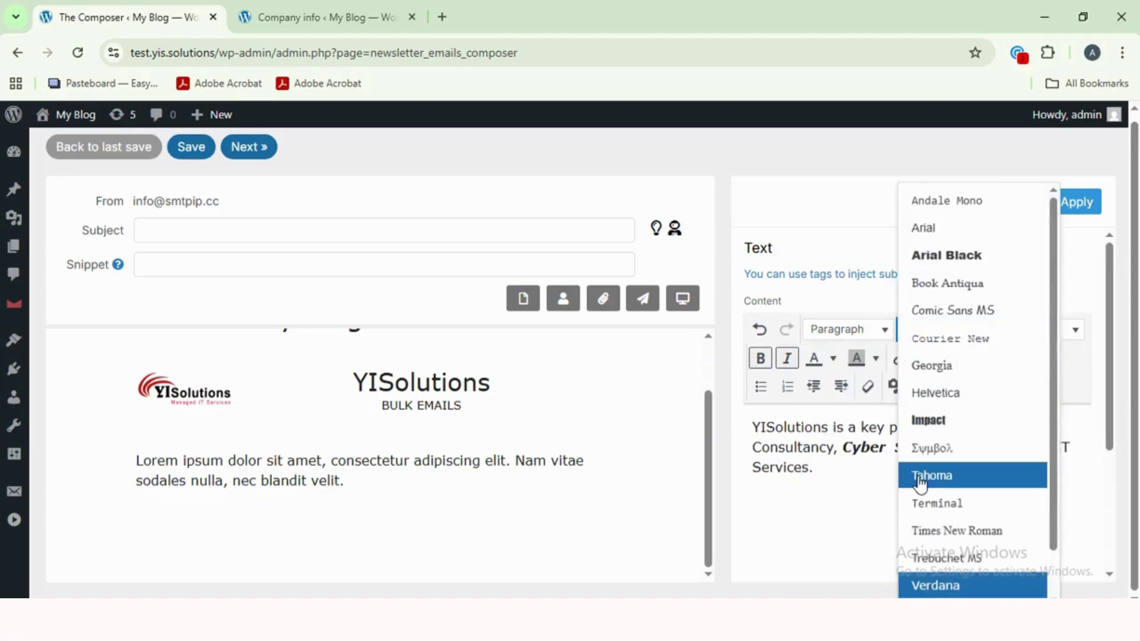
pyautogui.click(919, 482)
pyautogui.click(1003, 331)
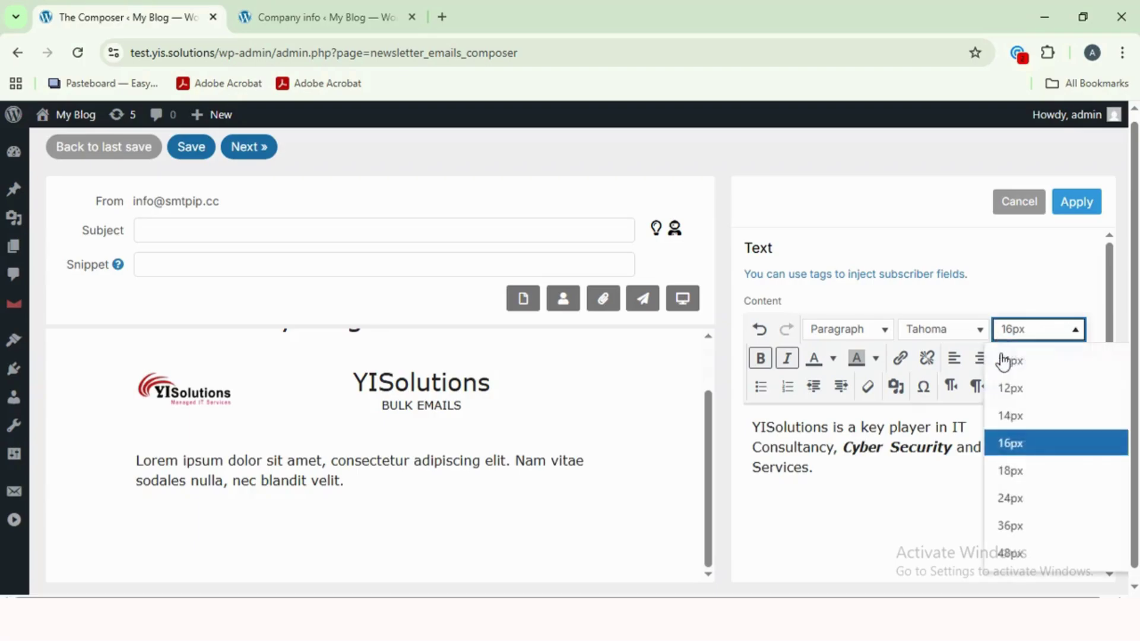
pyautogui.click(1009, 498)
pyautogui.click(883, 488)
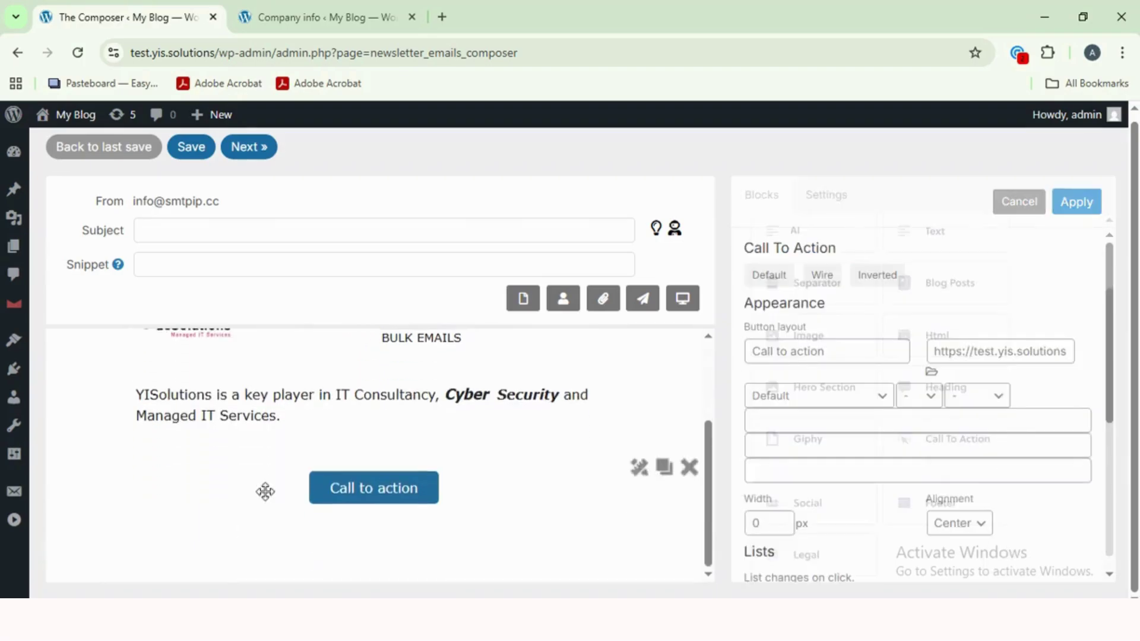
# - Check the Call to action button's label text and link address
pyautogui.click(858, 359)
pyautogui.moveTo(858, 359); pyautogui.dragTo(814, 369)
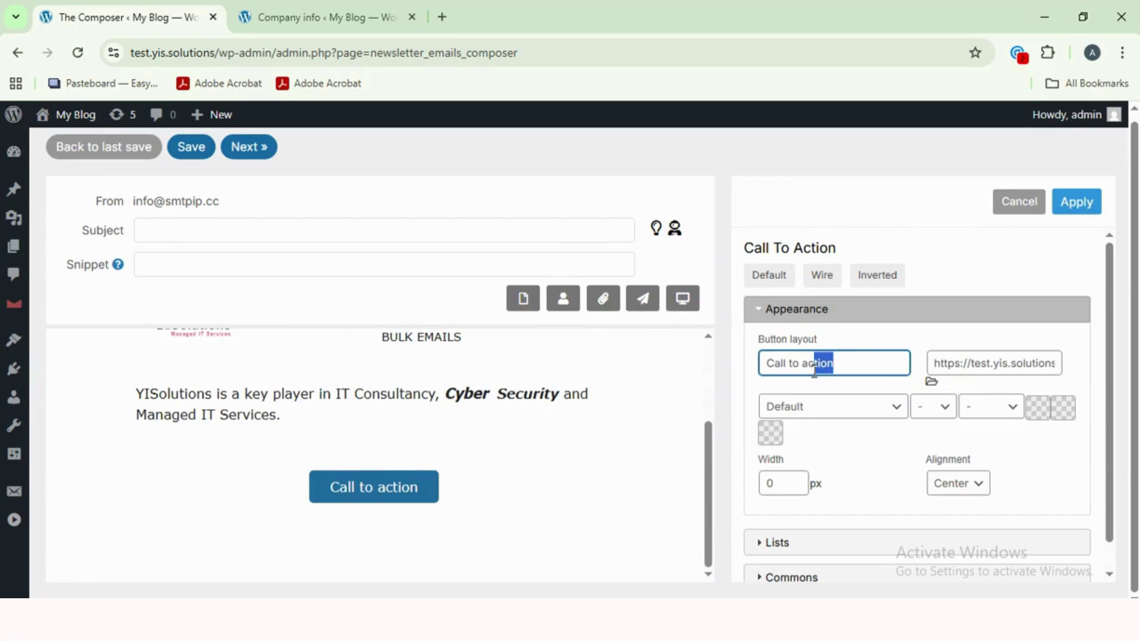
pyautogui.click(950, 363)
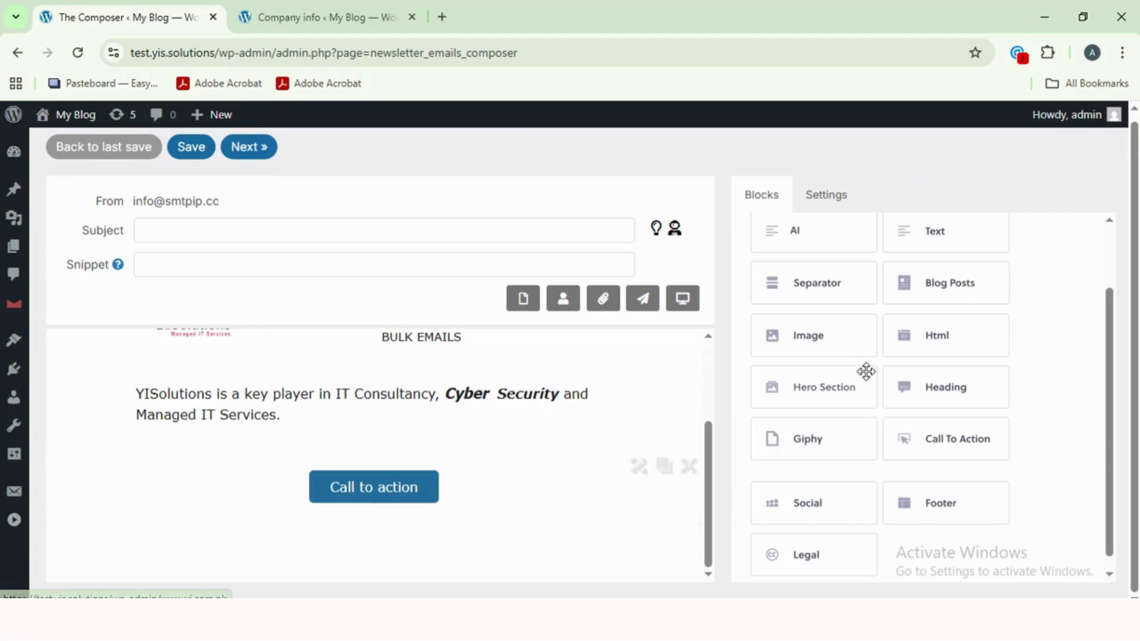
# - Add an Image block above the button using YIS-logo.png from the Media Library
pyautogui.moveTo(804, 333); pyautogui.dragTo(247, 478)
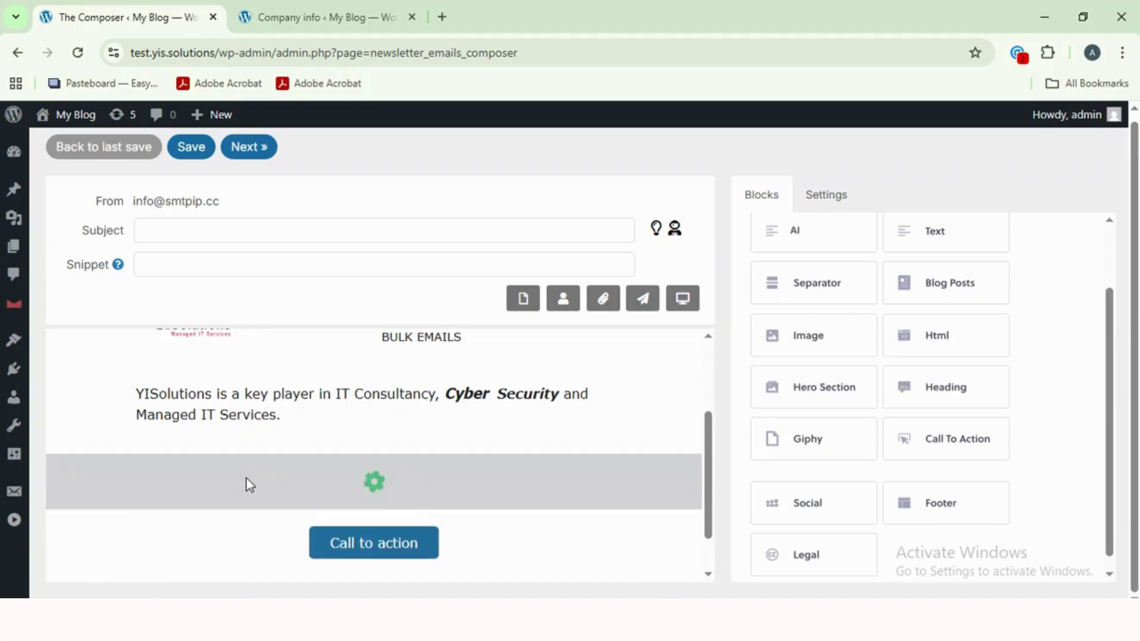
pyautogui.click(829, 403)
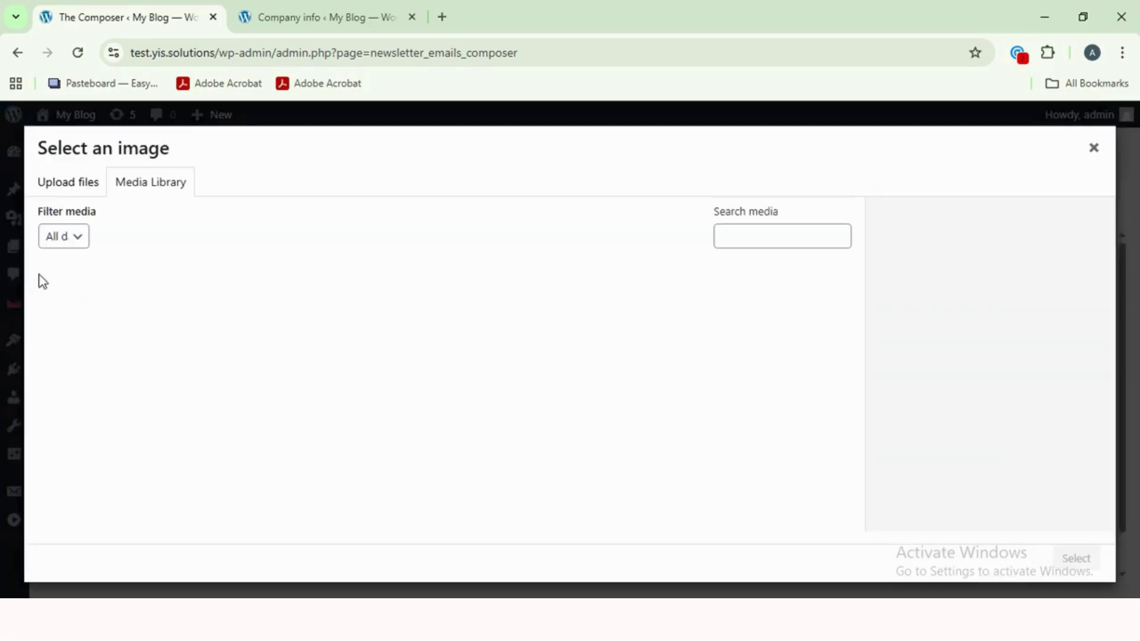
pyautogui.click(223, 339)
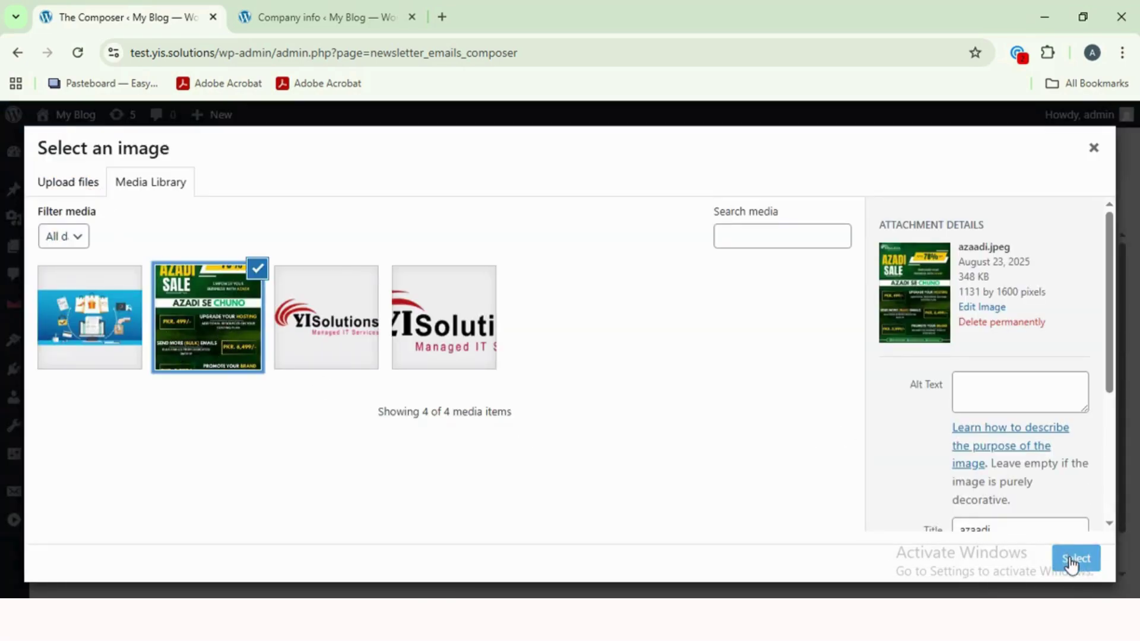
pyautogui.click(474, 336)
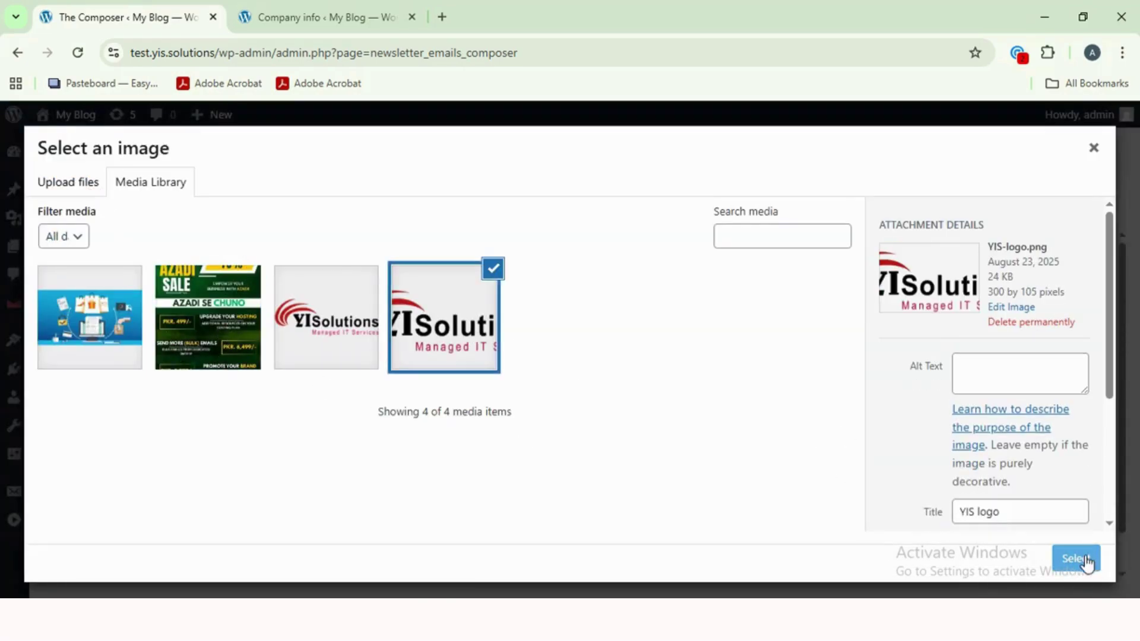
pyautogui.click(1075, 558)
# - Look over the logo's alt text and external URL options, then apply the image settings
pyautogui.scroll(-3, 445, 451)
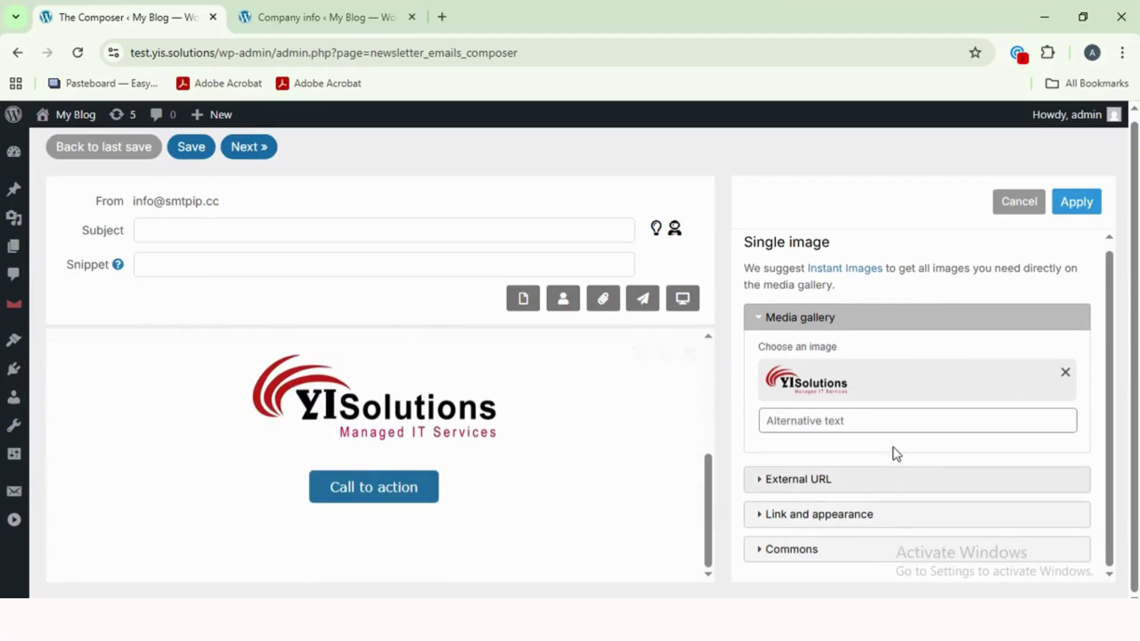
pyautogui.click(866, 422)
pyautogui.click(848, 481)
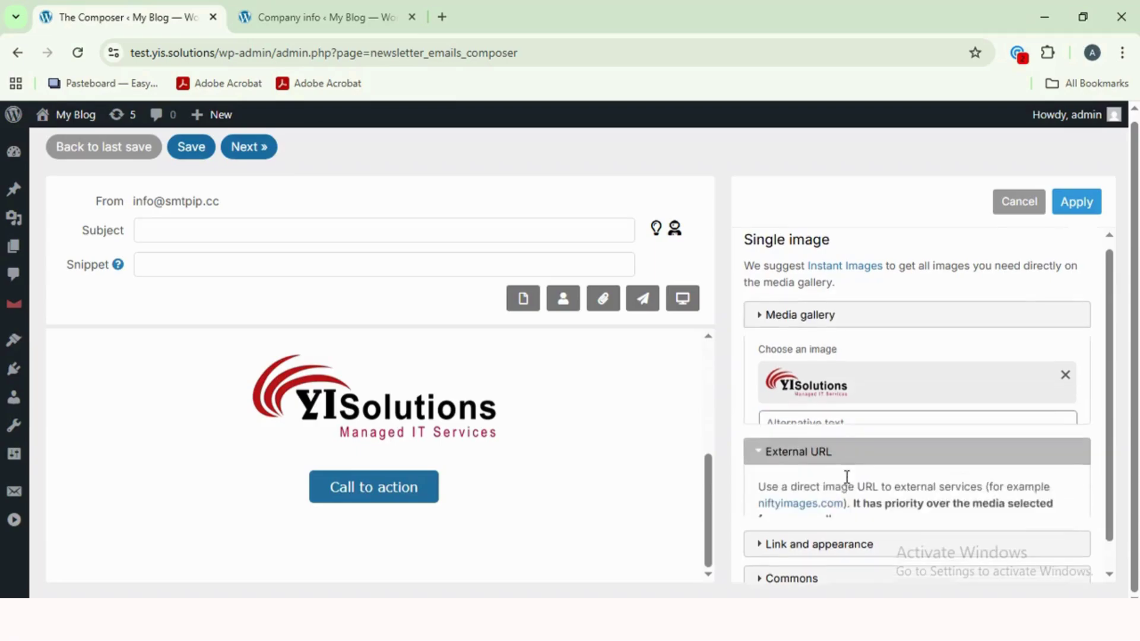
pyautogui.scroll(2, 890, 451)
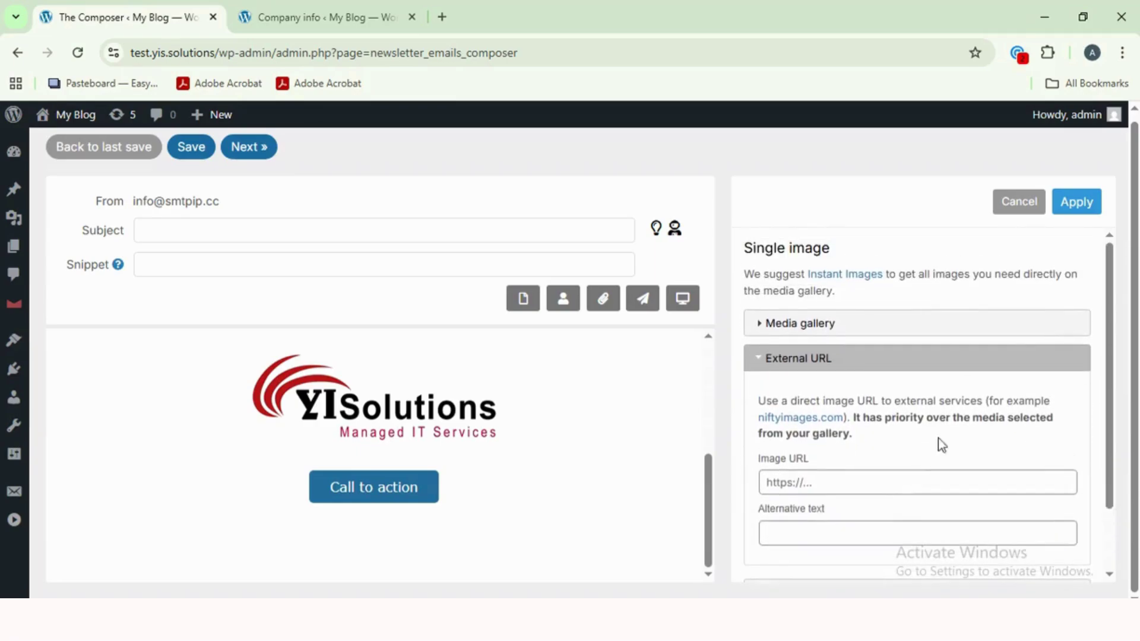
pyautogui.click(1043, 364)
pyautogui.click(1076, 203)
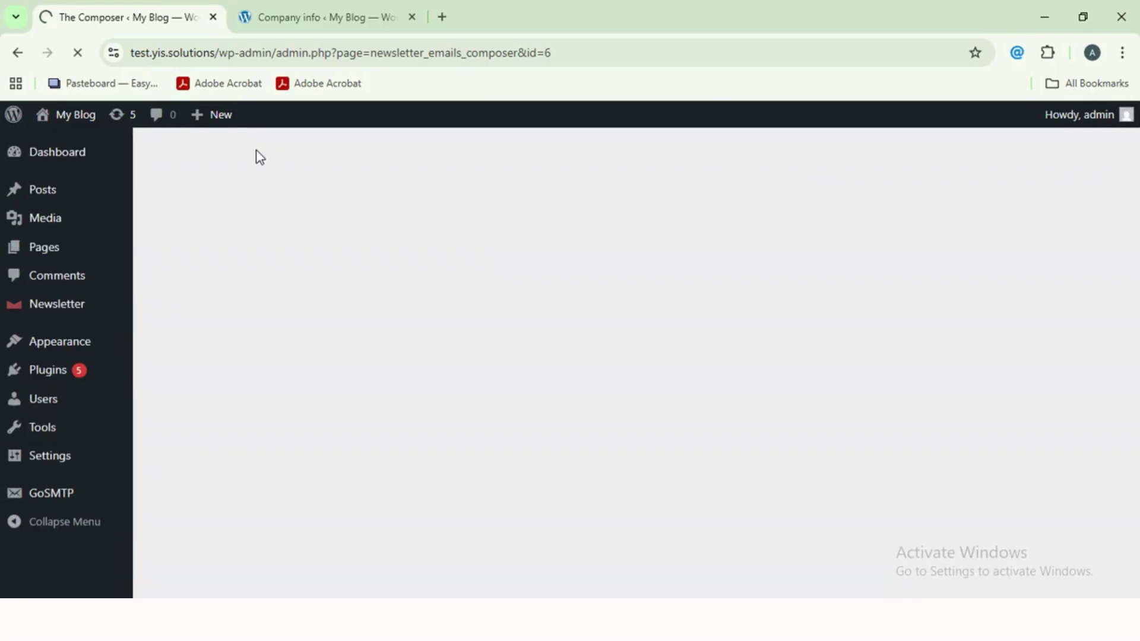
# - Target the Email Listing list, keeping status Confirmed and WP-users-only at No
pyautogui.scroll(-2, 587, 466)
pyautogui.scroll(-1, 595, 475)
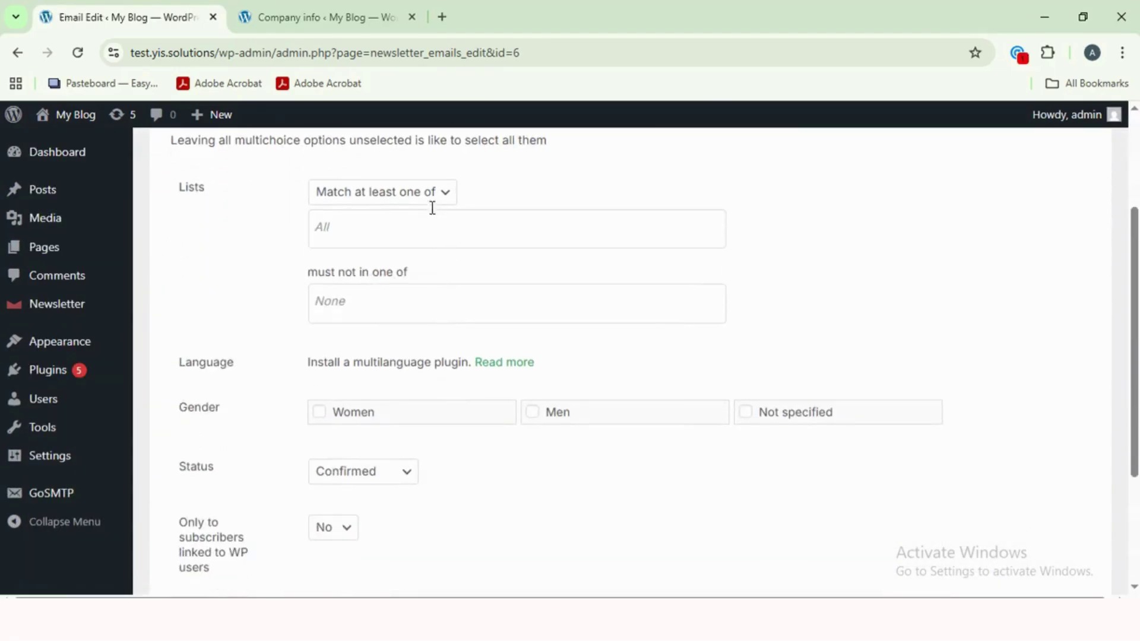
pyautogui.click(407, 224)
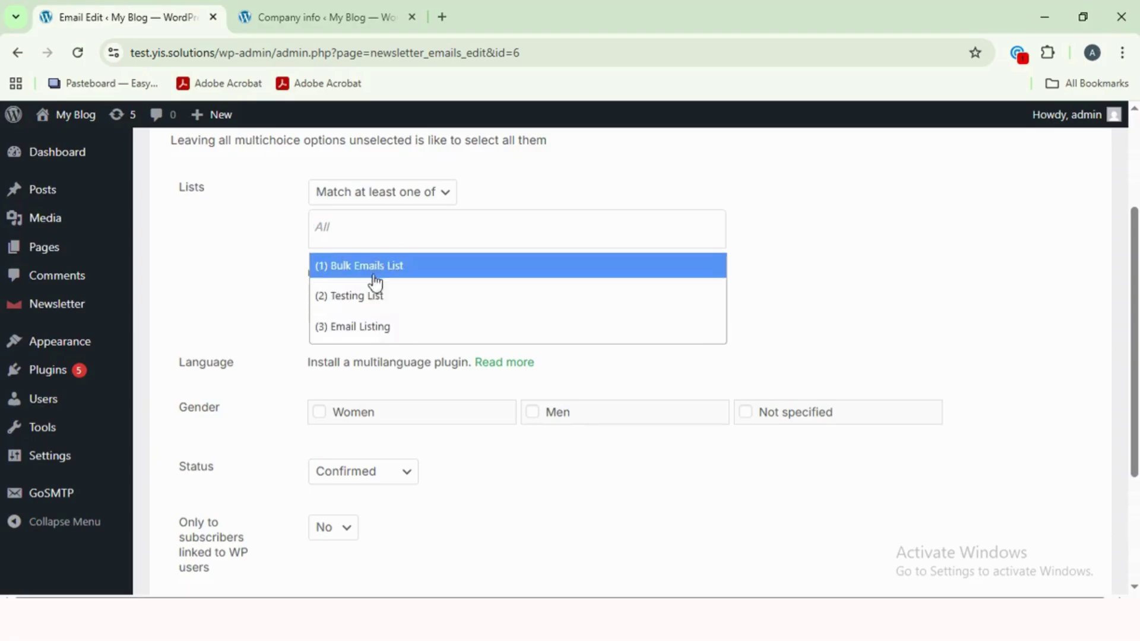
pyautogui.click(382, 328)
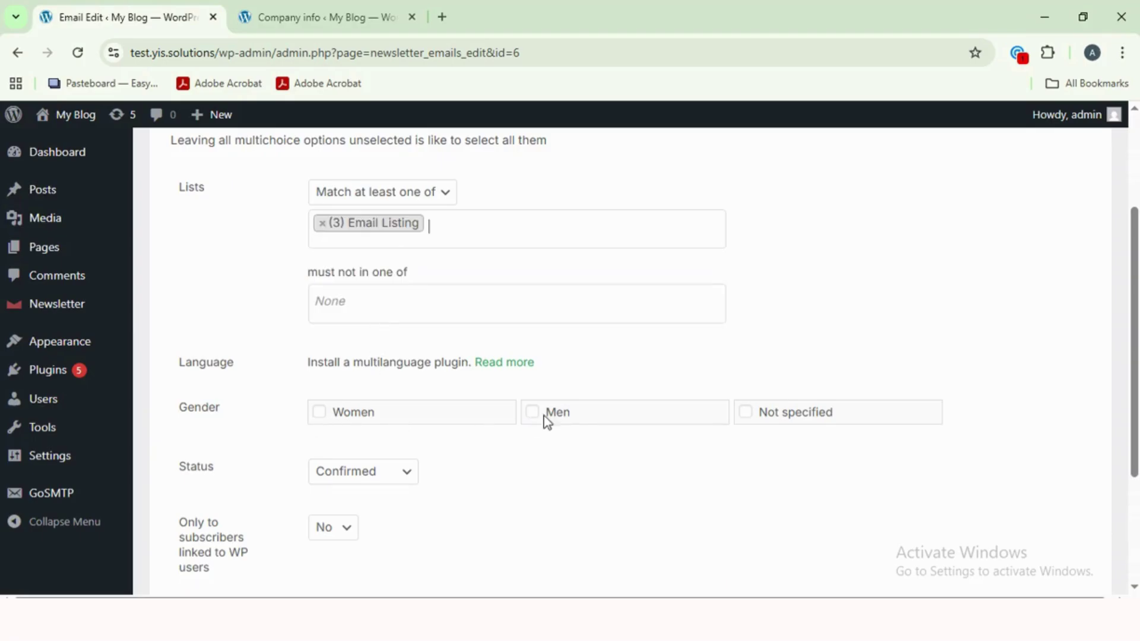
pyautogui.scroll(-3, 764, 421)
pyautogui.click(350, 289)
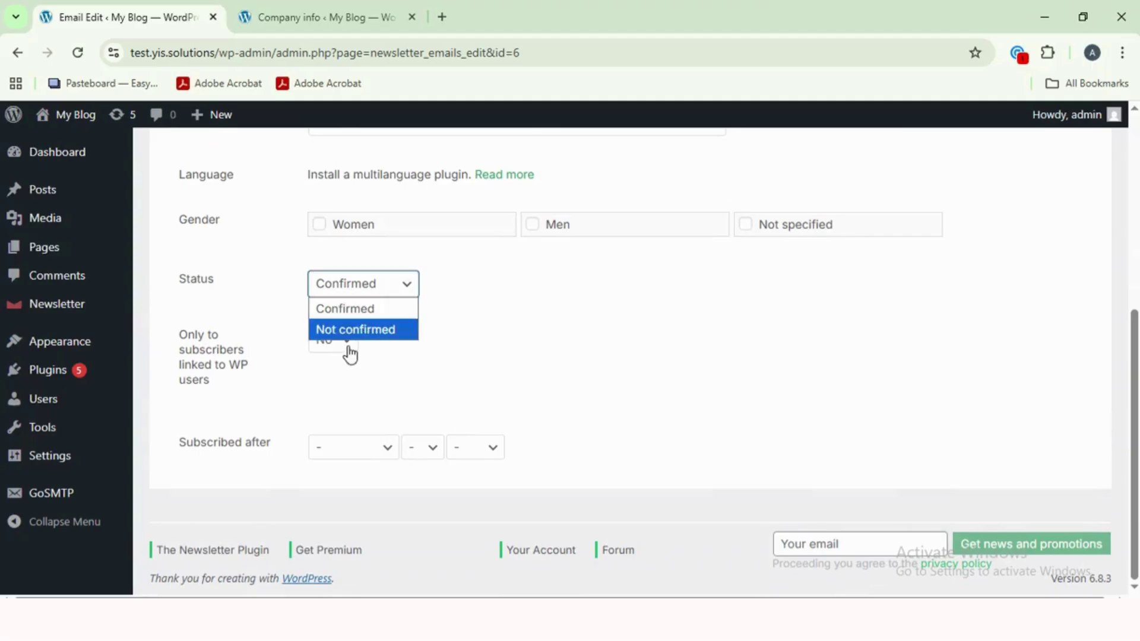
pyautogui.click(355, 306)
pyautogui.click(349, 350)
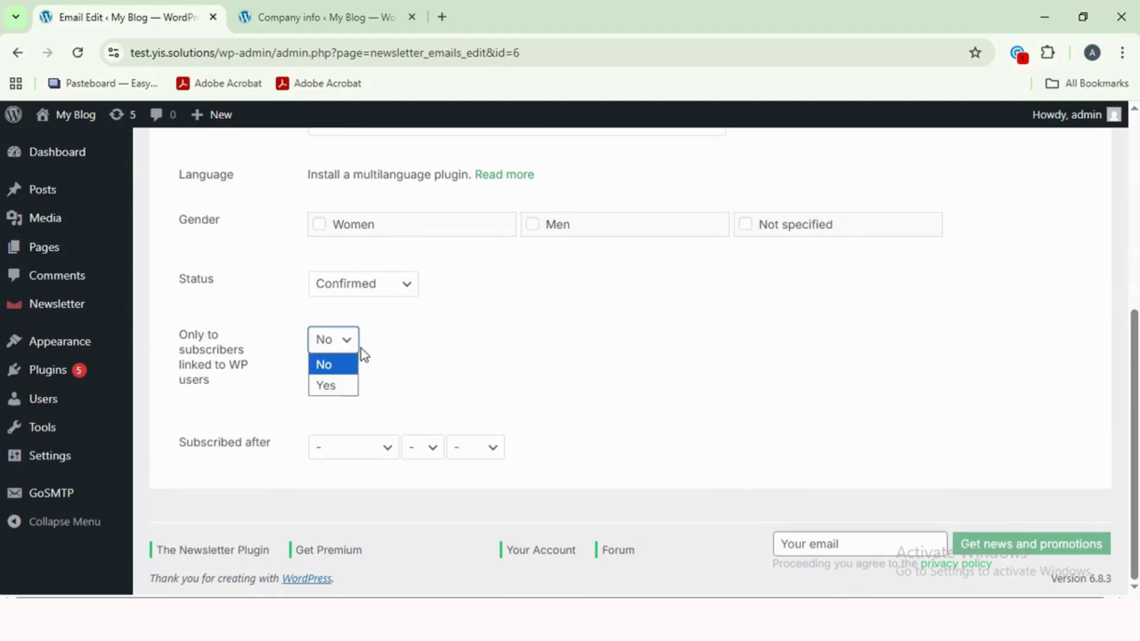
pyautogui.click(356, 362)
pyautogui.scroll(2, 602, 380)
pyautogui.scroll(4, 602, 380)
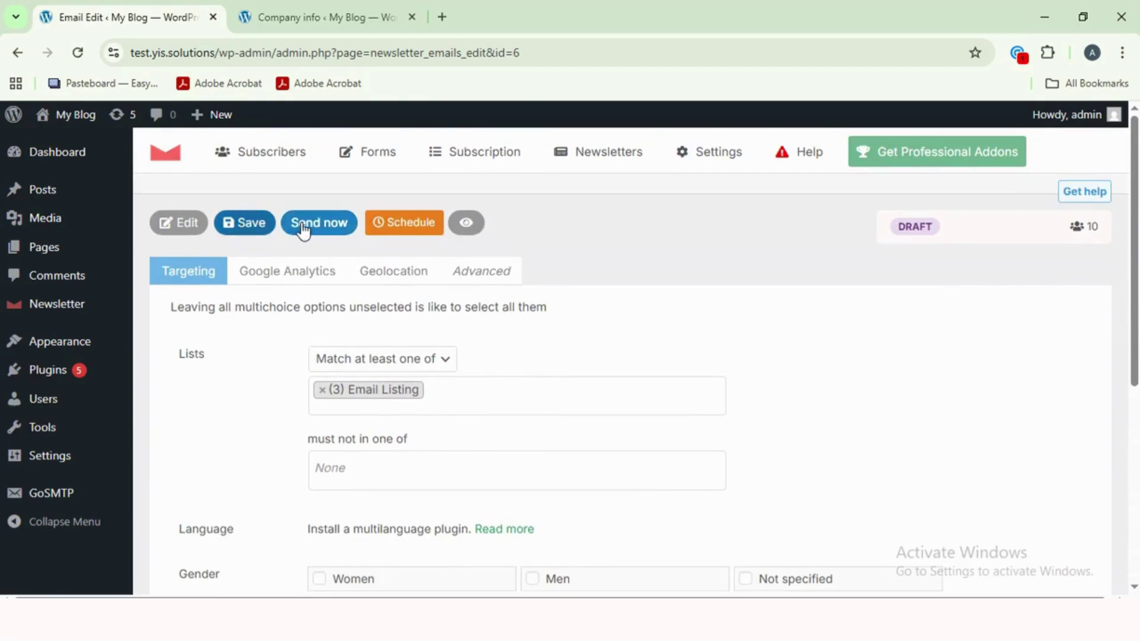
# - Check the scheduling date and time choices, then cancel without scheduling
pyautogui.click(408, 229)
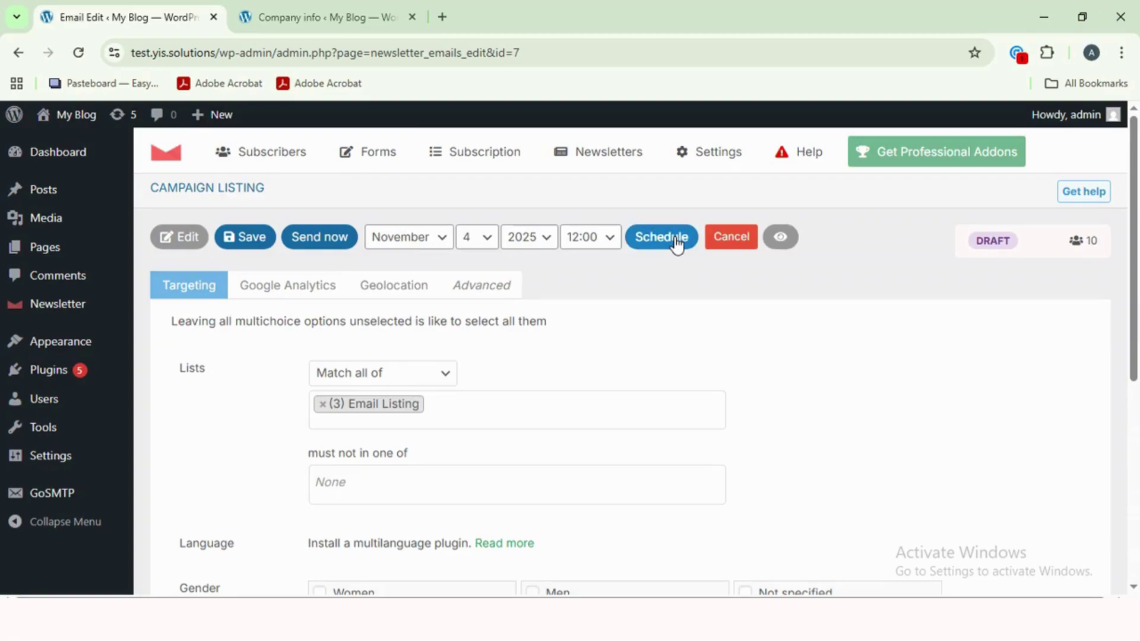
pyautogui.click(590, 245)
pyautogui.click(414, 245)
pyautogui.click(730, 240)
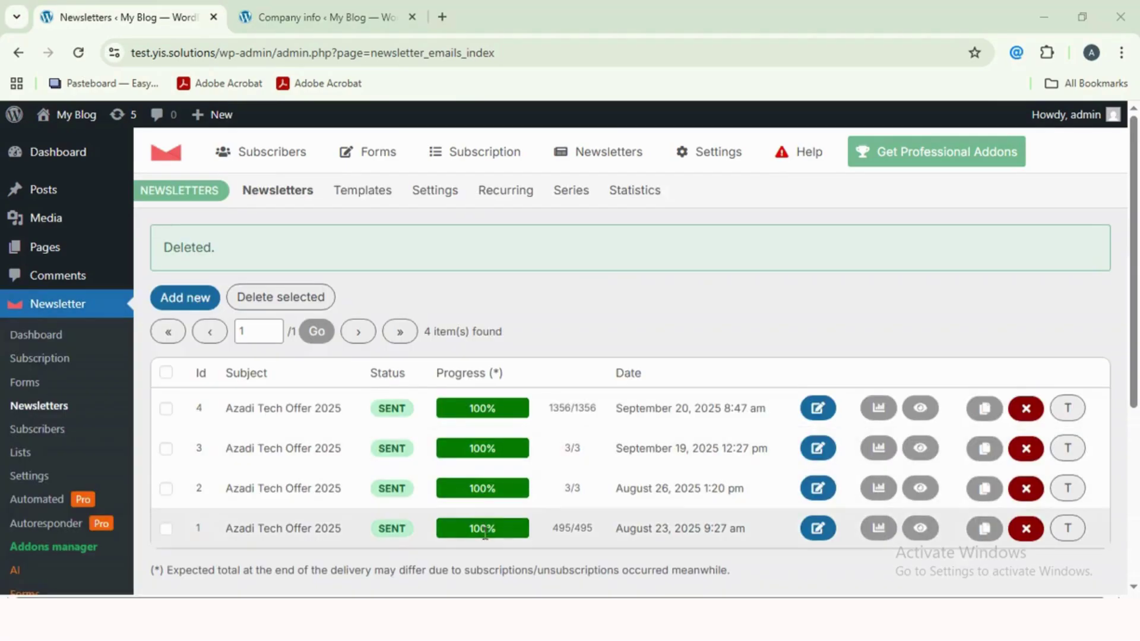
# - Open Statistics and highlight the Sent (1,856), Opens (0.32%) and Clicks (0%) figures
pyautogui.click(630, 201)
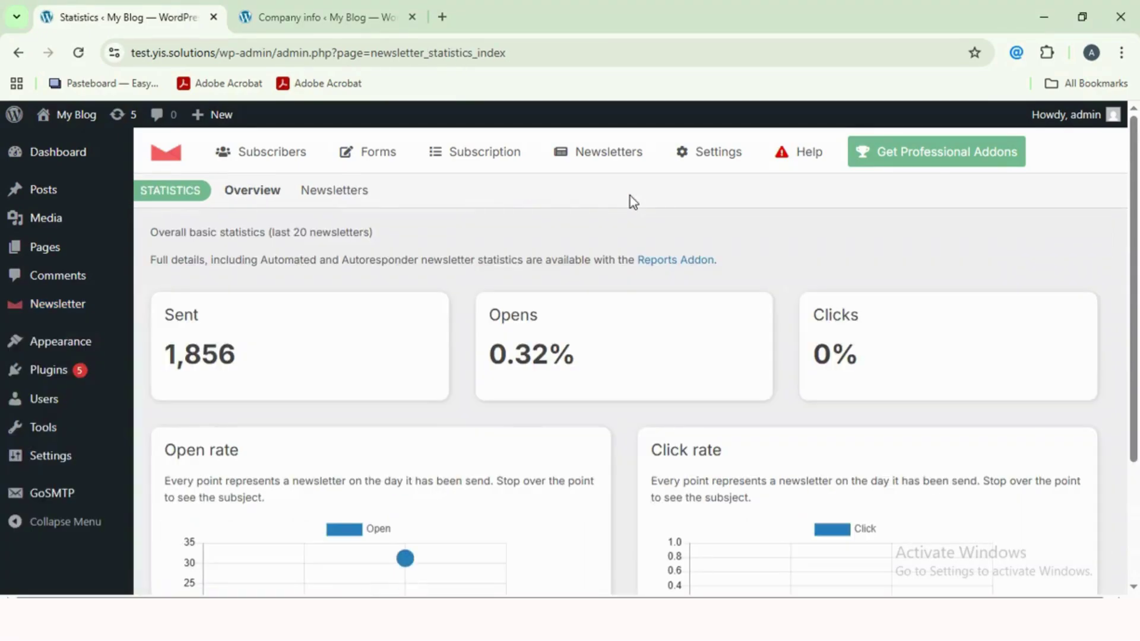
pyautogui.moveTo(165, 316); pyautogui.dragTo(222, 357)
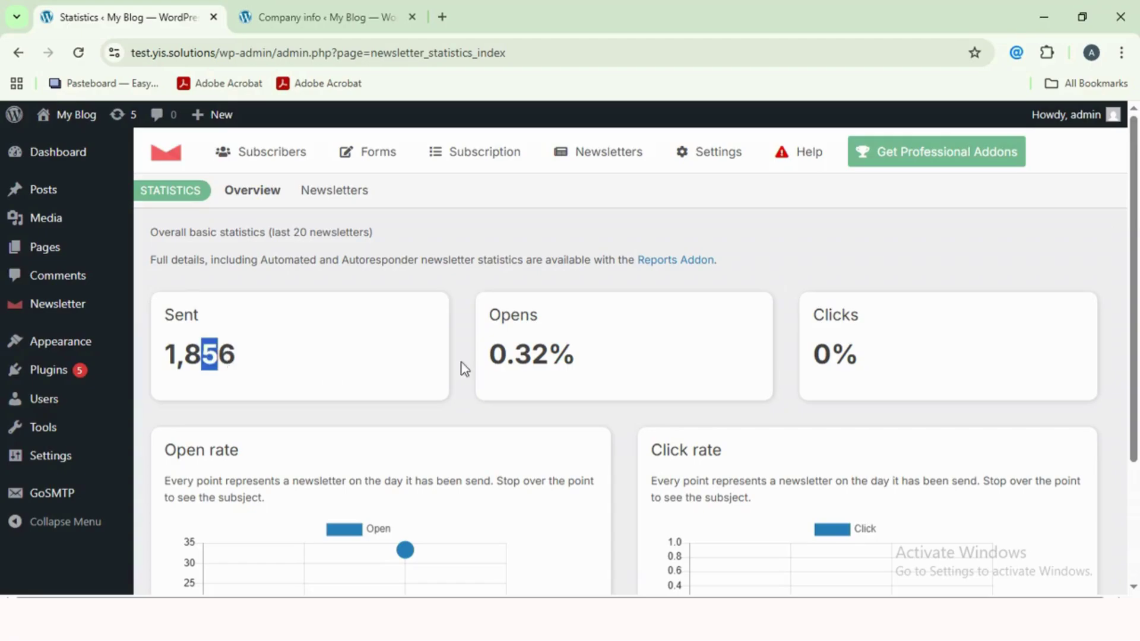
pyautogui.moveTo(521, 315); pyautogui.dragTo(539, 313)
pyautogui.moveTo(504, 355); pyautogui.dragTo(575, 356)
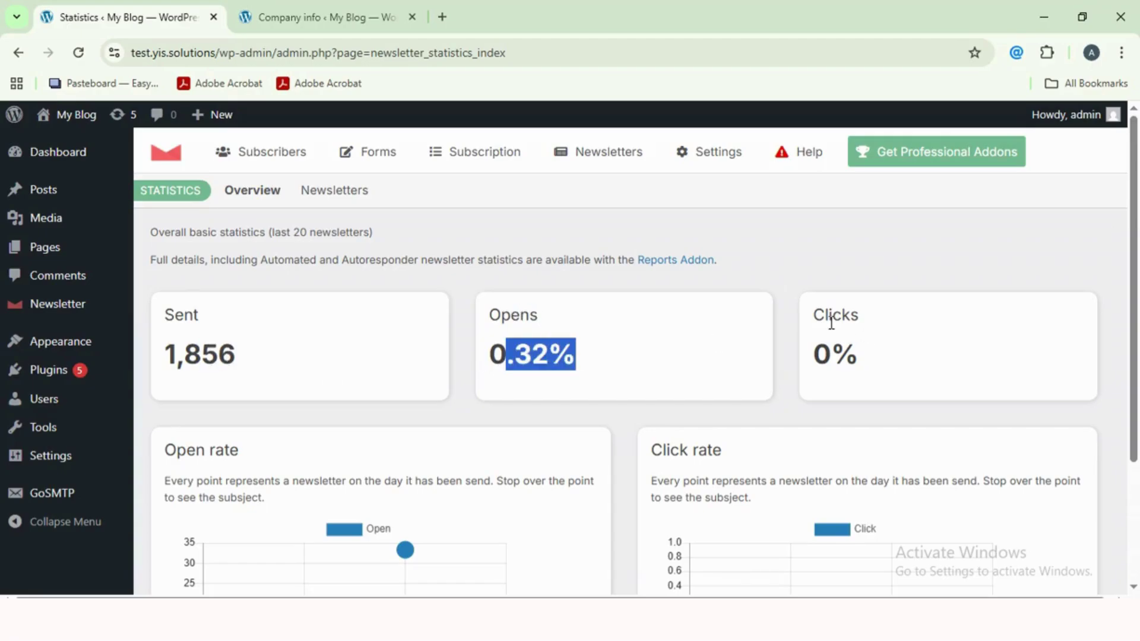
pyautogui.moveTo(824, 314); pyautogui.dragTo(868, 324)
pyautogui.moveTo(821, 354); pyautogui.dragTo(866, 358)
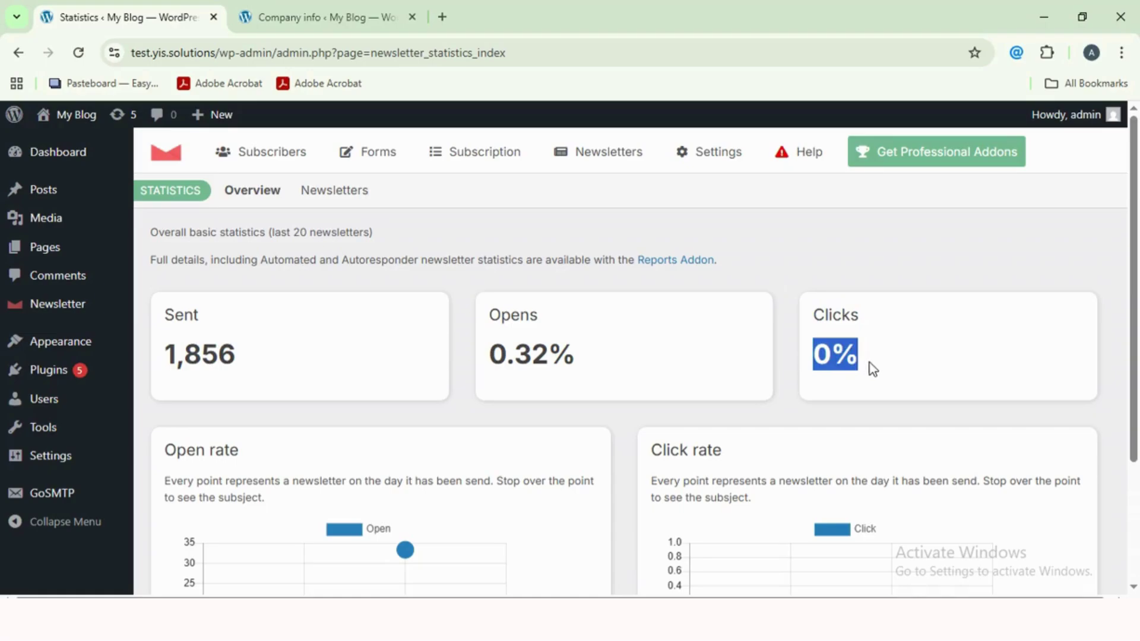